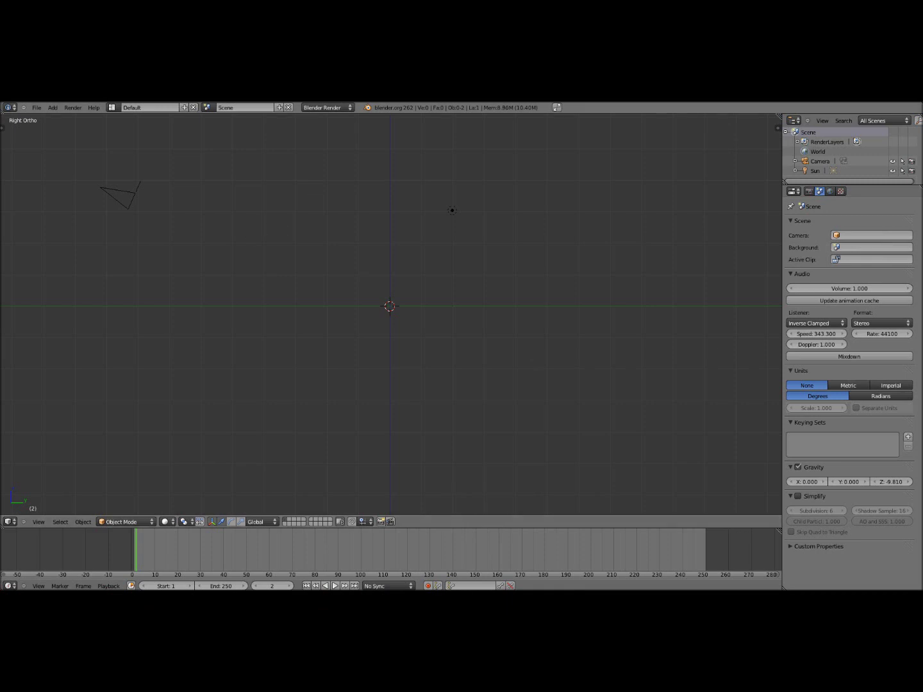
# Step: Add a cube mesh at the origin and zoom in on it in Front view (Numpad 1)
pyautogui.click(54, 108)
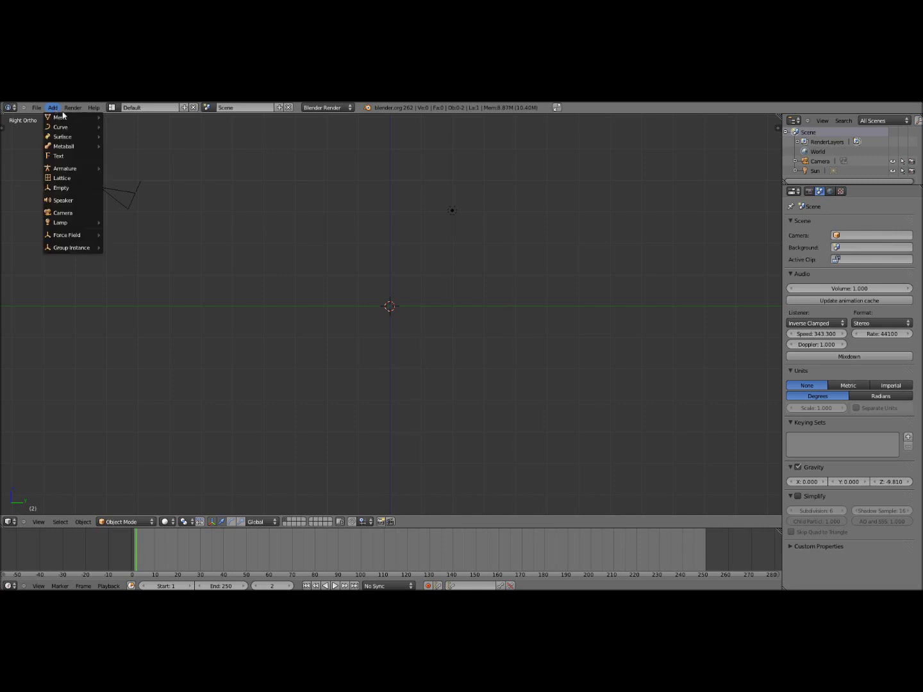
pyautogui.moveTo(64, 117)
pyautogui.click(105, 130)
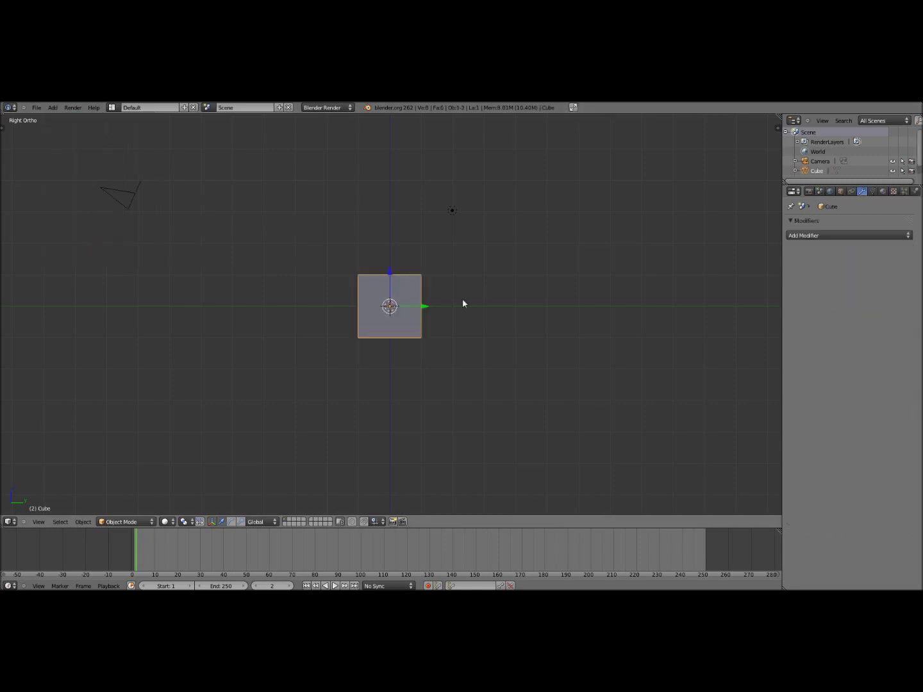
pyautogui.scroll(5, 588, 373)
pyautogui.moveTo(586, 374); pyautogui.dragTo(484, 366, button='middle')
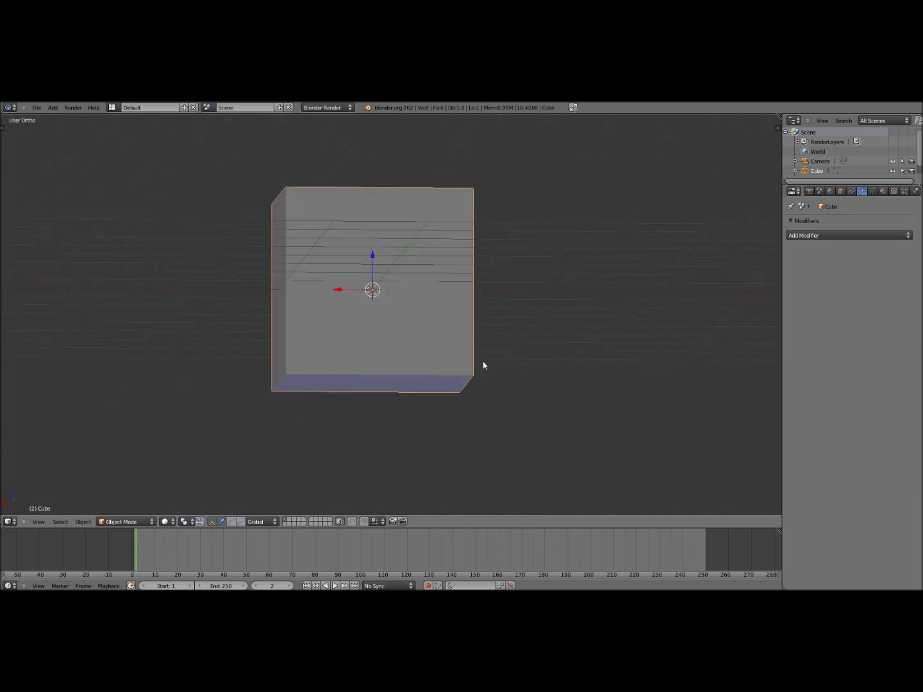
pyautogui.press('KP_1')
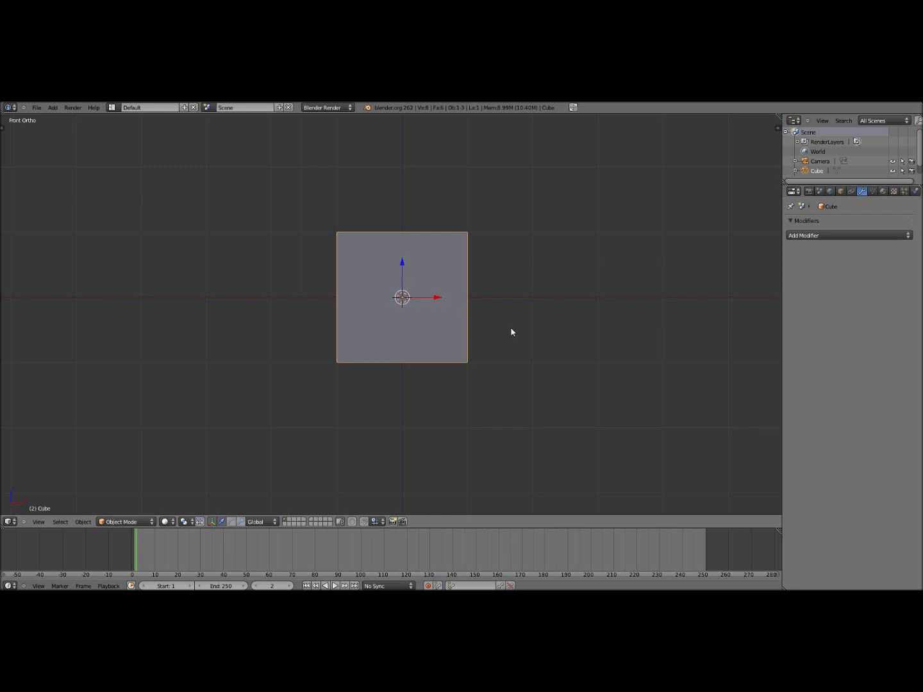
pyautogui.scroll(2, 470, 260)
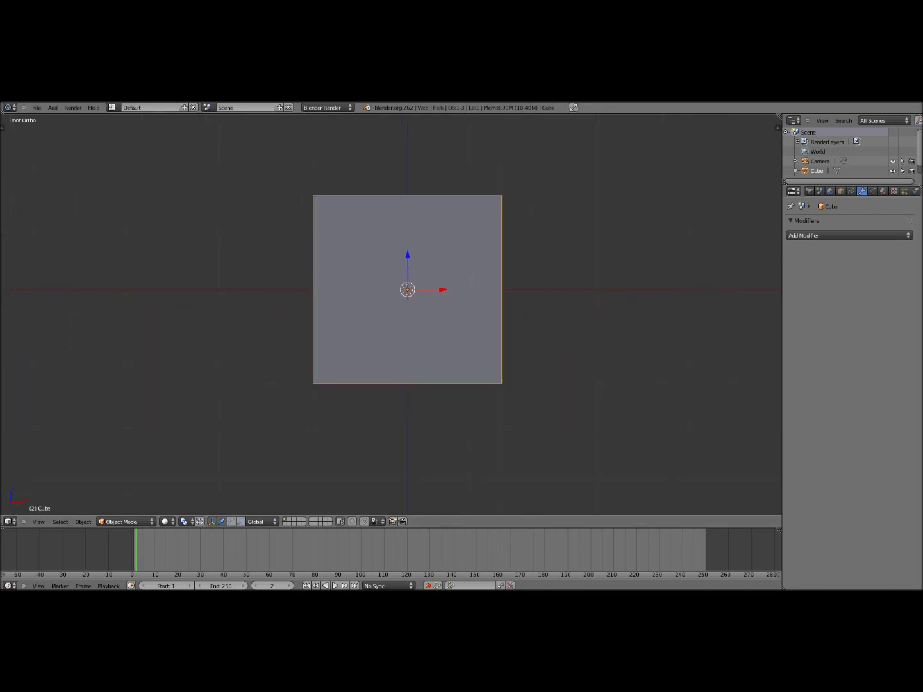
# Step: Add a cylinder mesh at the origin, inside the cube
pyautogui.click(52, 109)
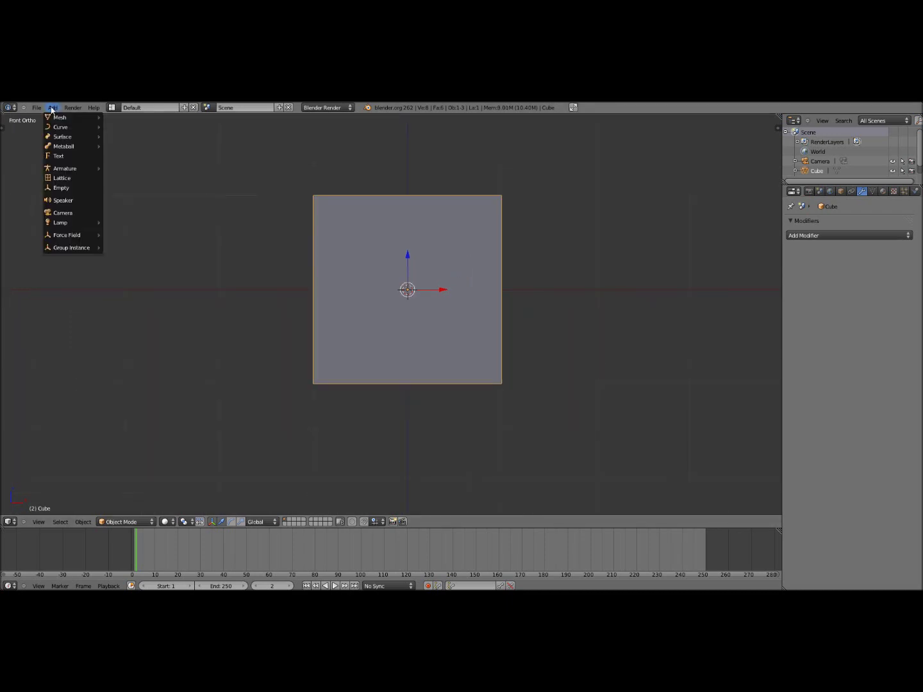
pyautogui.moveTo(74, 121)
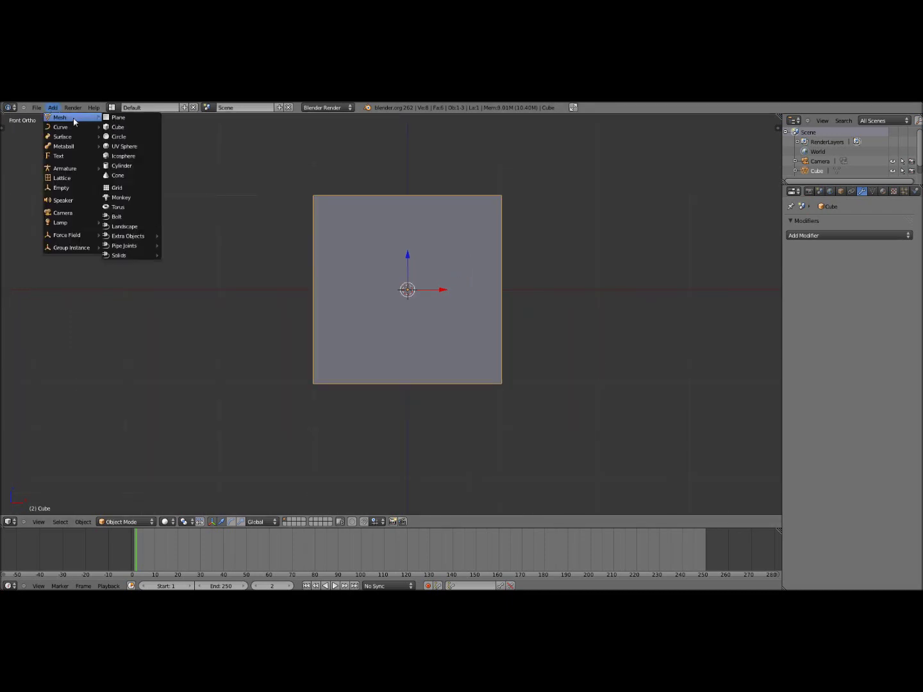
pyautogui.click(139, 165)
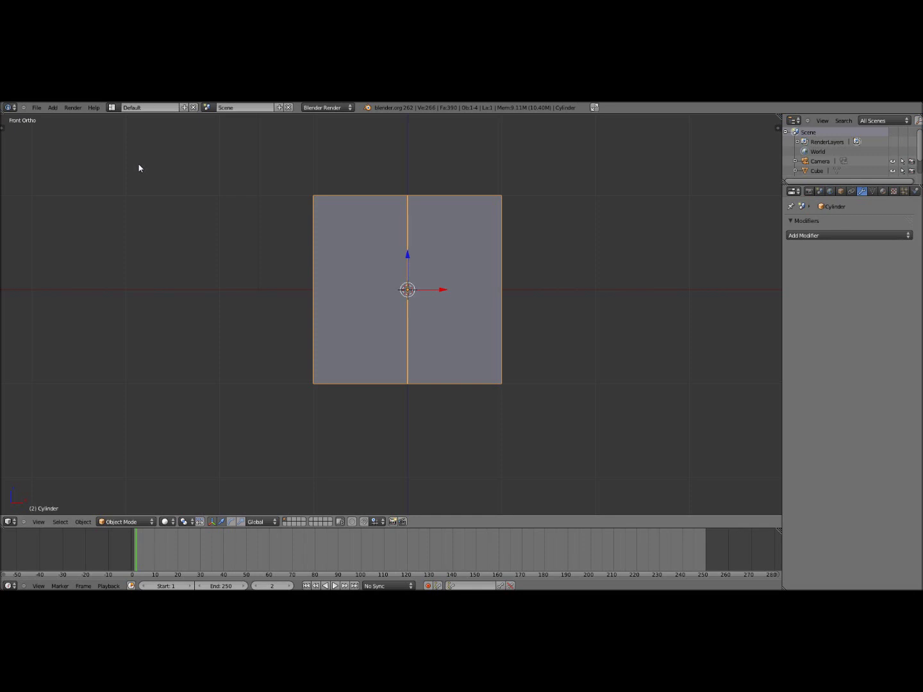
# Step: Set the new cylinder's vertex count to 32, then to 128
pyautogui.press('t')
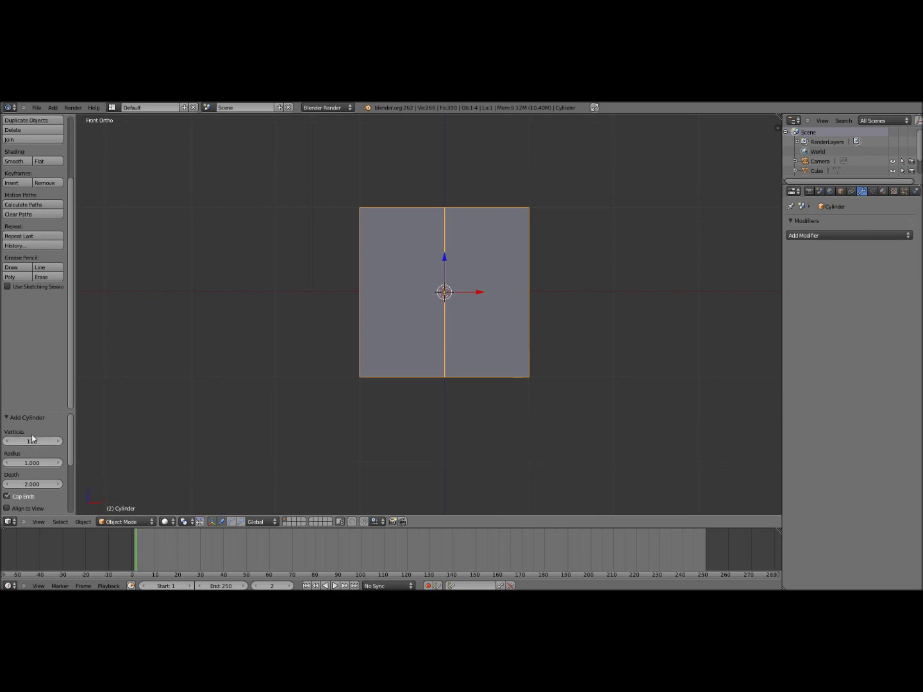
pyautogui.scroll(-1, 28, 436)
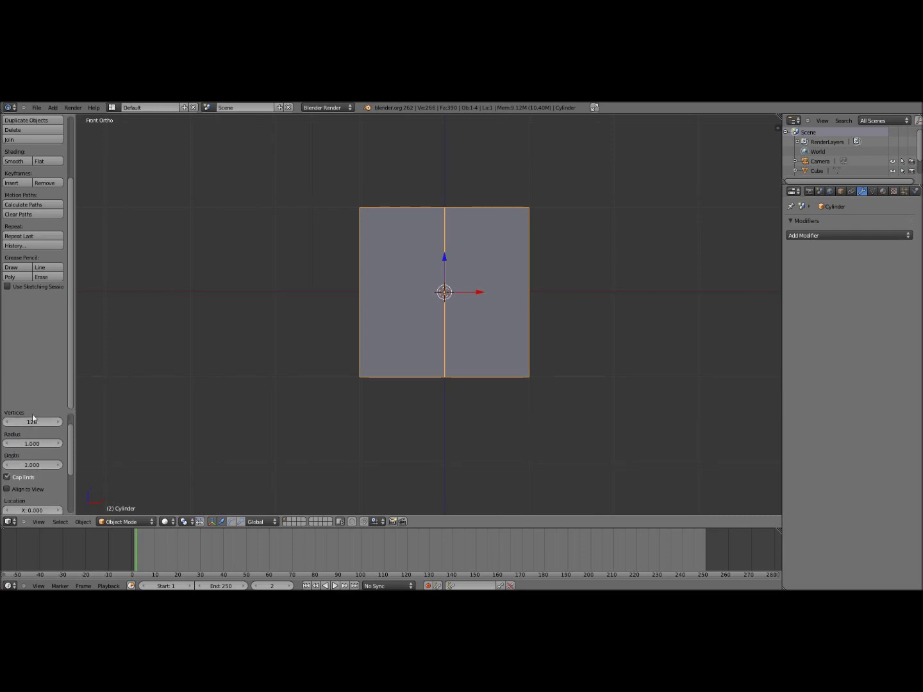
pyautogui.click(25, 421)
pyautogui.write('32')
pyautogui.press('Return')
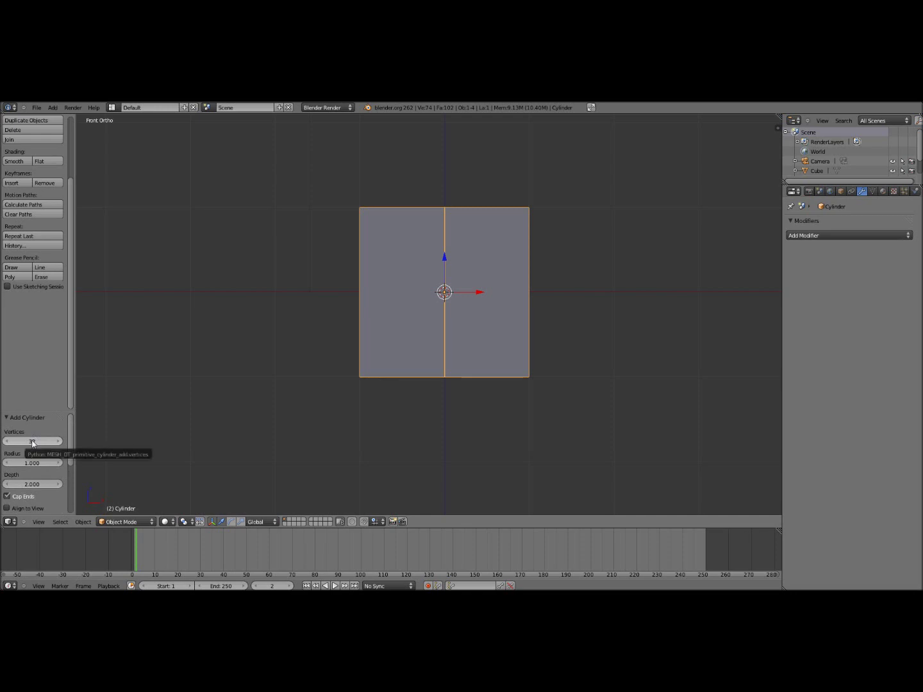
pyautogui.click(31, 441)
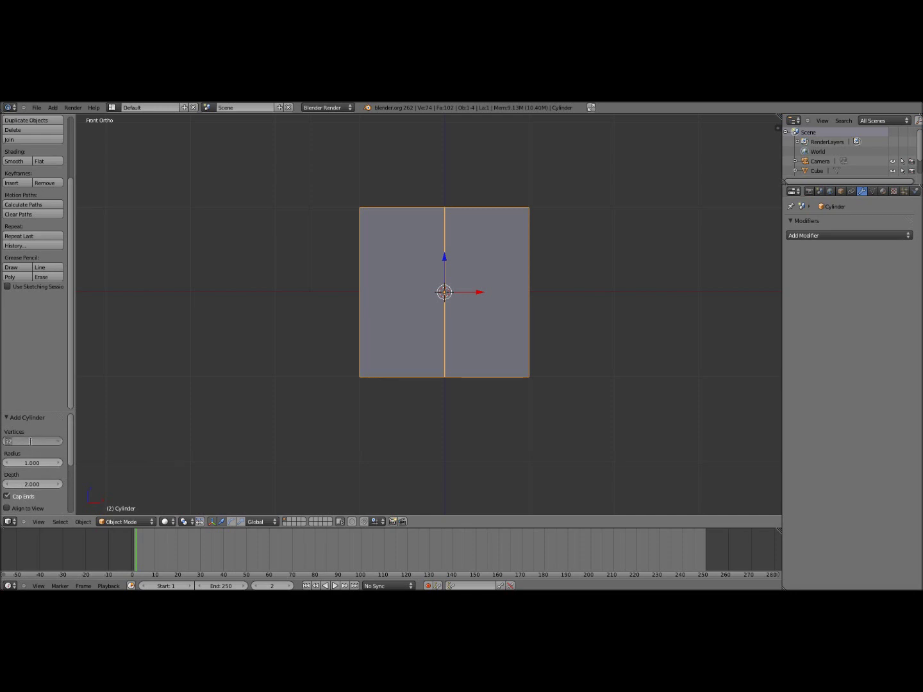
pyautogui.write('128')
pyautogui.press('Return')
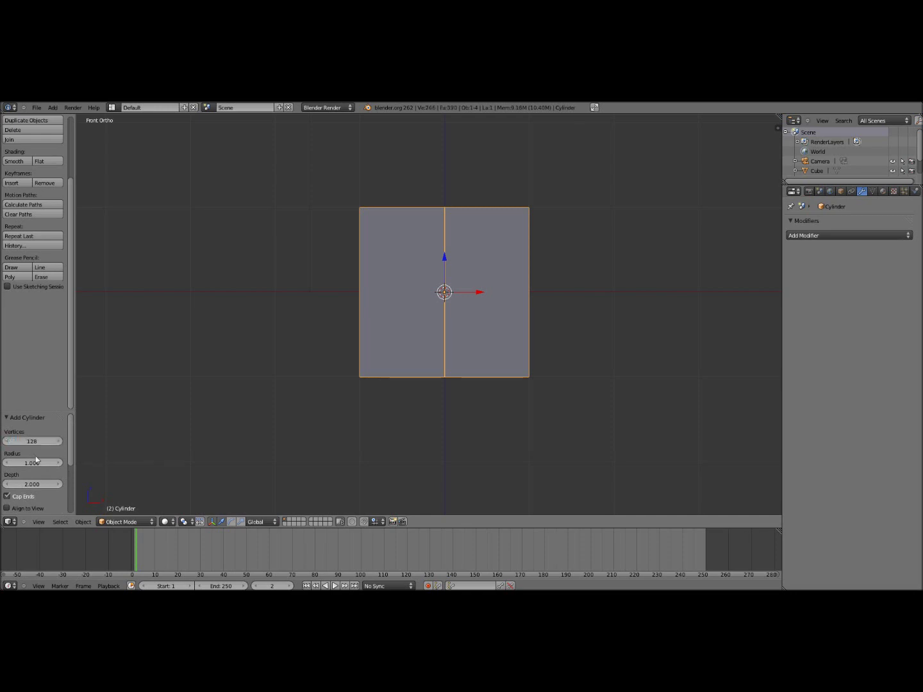
# Step: Scale the cylinder down inside the cube, checked from the front view
pyautogui.press('t')
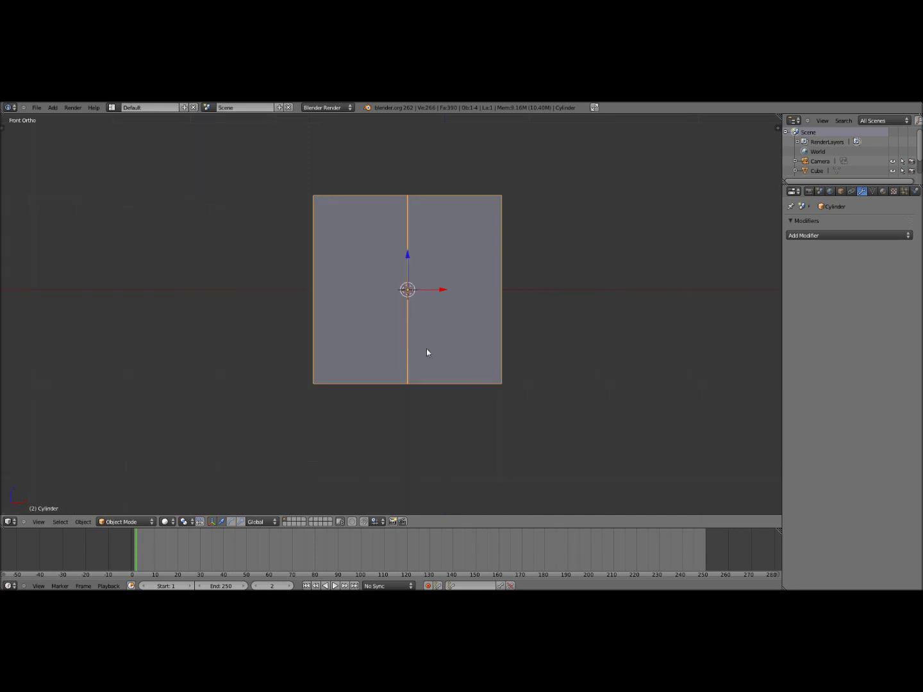
pyautogui.scroll(3, 427, 350)
pyautogui.press('z')
pyautogui.moveTo(443, 303); pyautogui.dragTo(418, 336, button='middle')
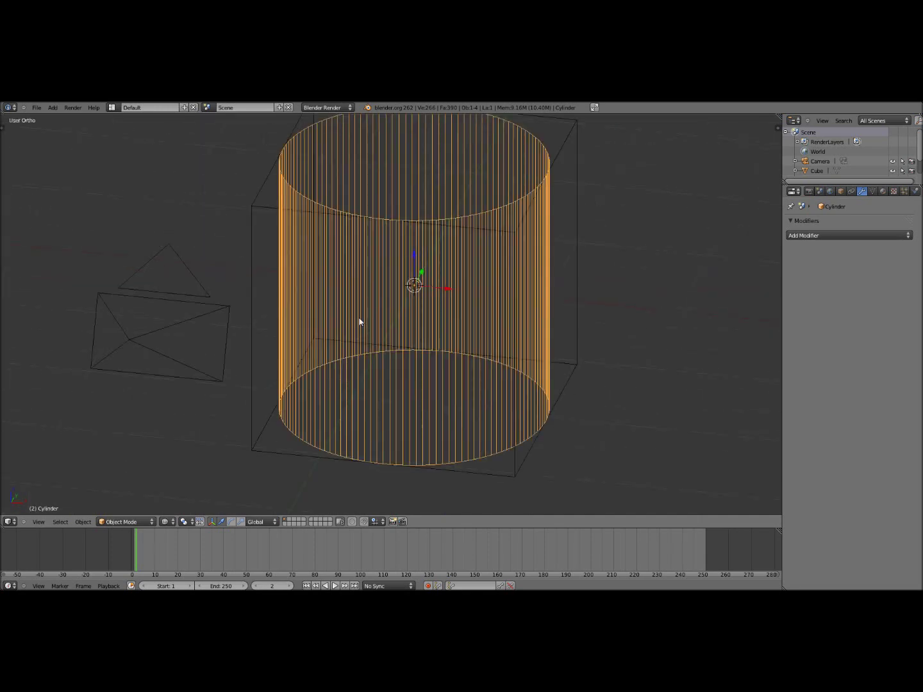
pyautogui.moveTo(358, 321); pyautogui.dragTo(424, 311, button='middle')
pyautogui.scroll(-4, 387, 329)
pyautogui.press('z')
pyautogui.press('KP_1')
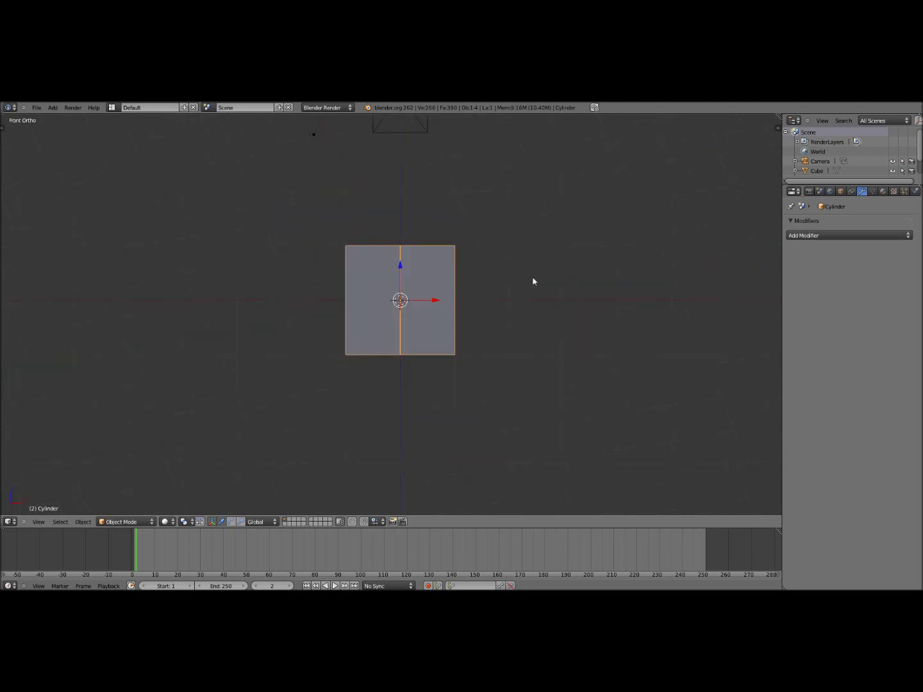
pyautogui.scroll(2, 616, 297)
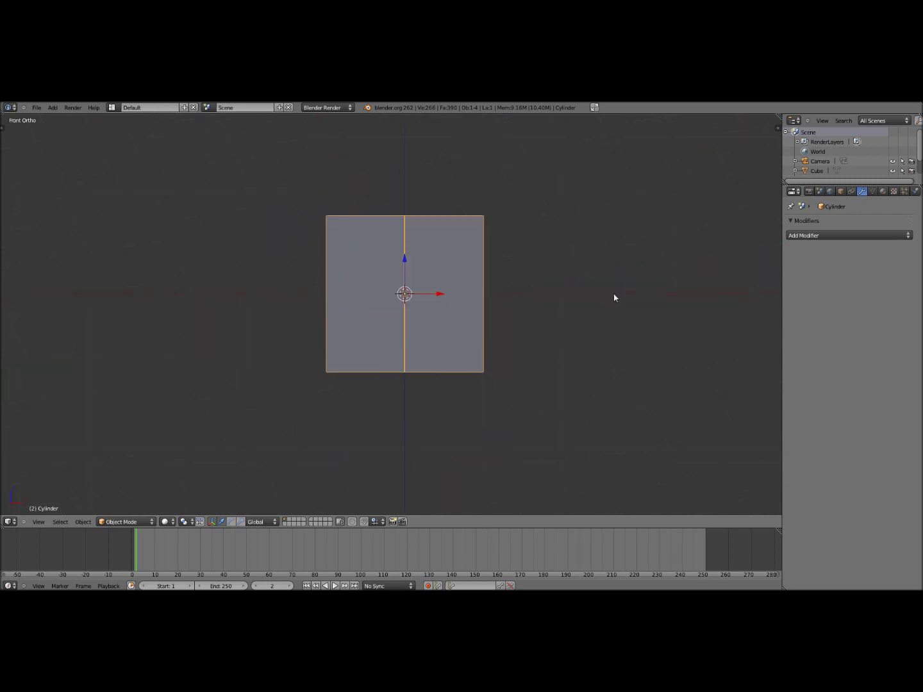
pyautogui.press('s')
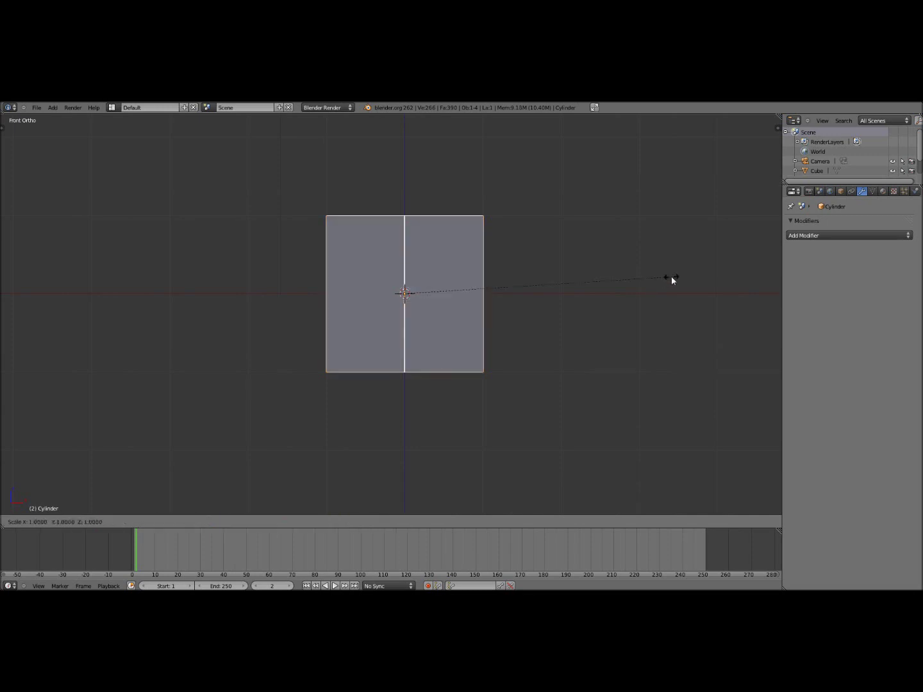
pyautogui.click(633, 287)
# Step: Check the fit in wireframe from Top view and shrink the cylinder slightly more, to 0.9367
pyautogui.press('z')
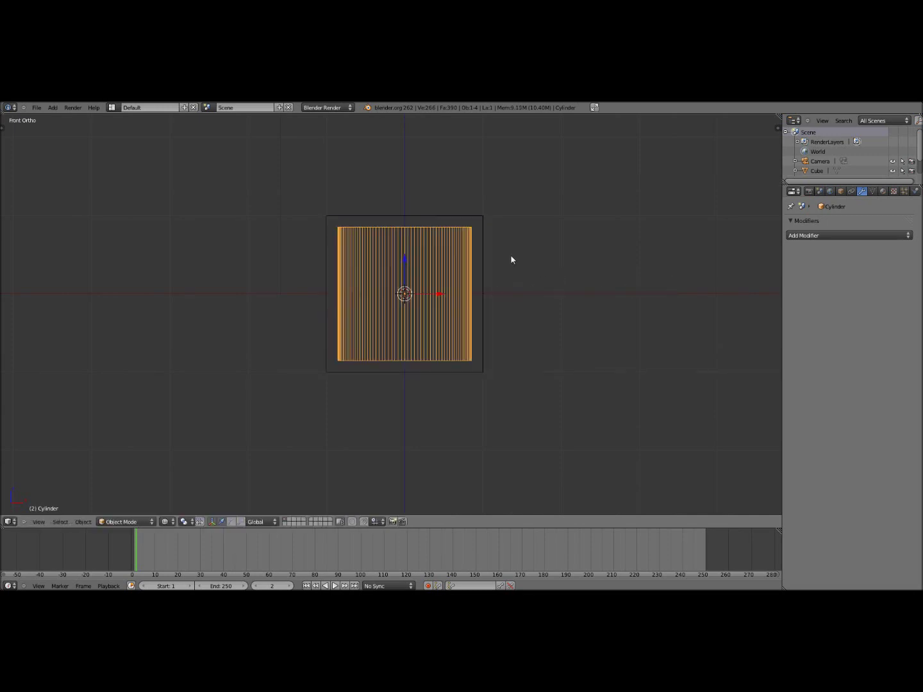
pyautogui.scroll(1, 511, 260)
pyautogui.keyDown('shift'); pyautogui.moveTo(511, 260); pyautogui.dragTo(506, 314, button='middle'); pyautogui.keyUp('shift')
pyautogui.press('KP_7')
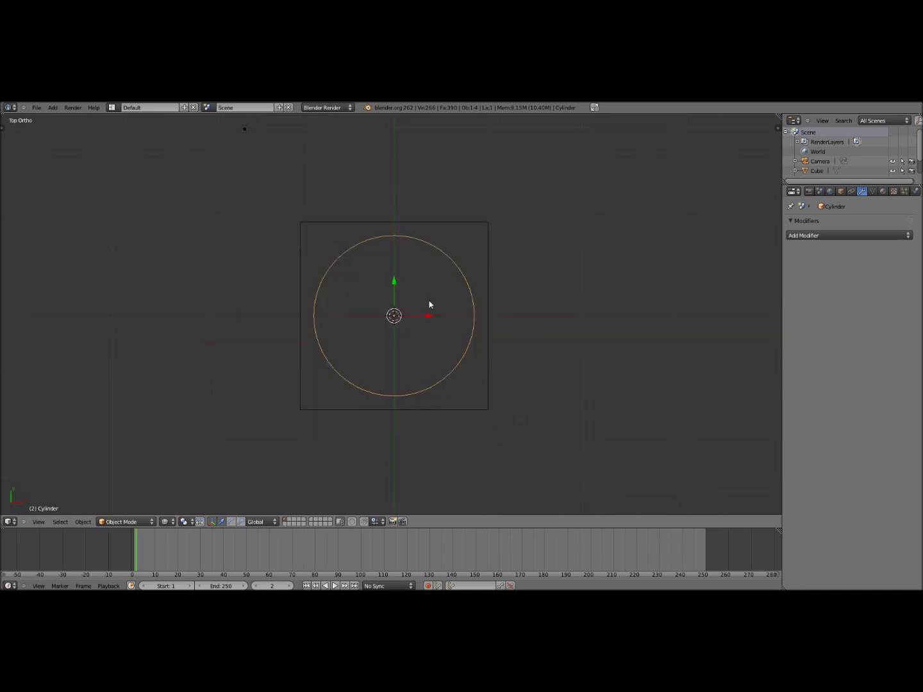
pyautogui.scroll(3, 314, 297)
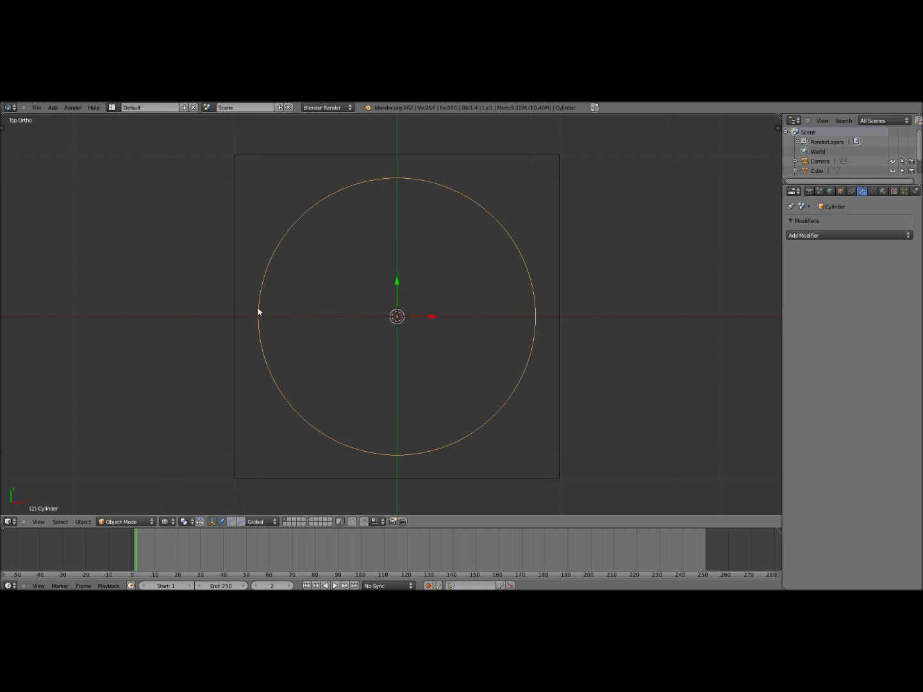
pyautogui.press('s')
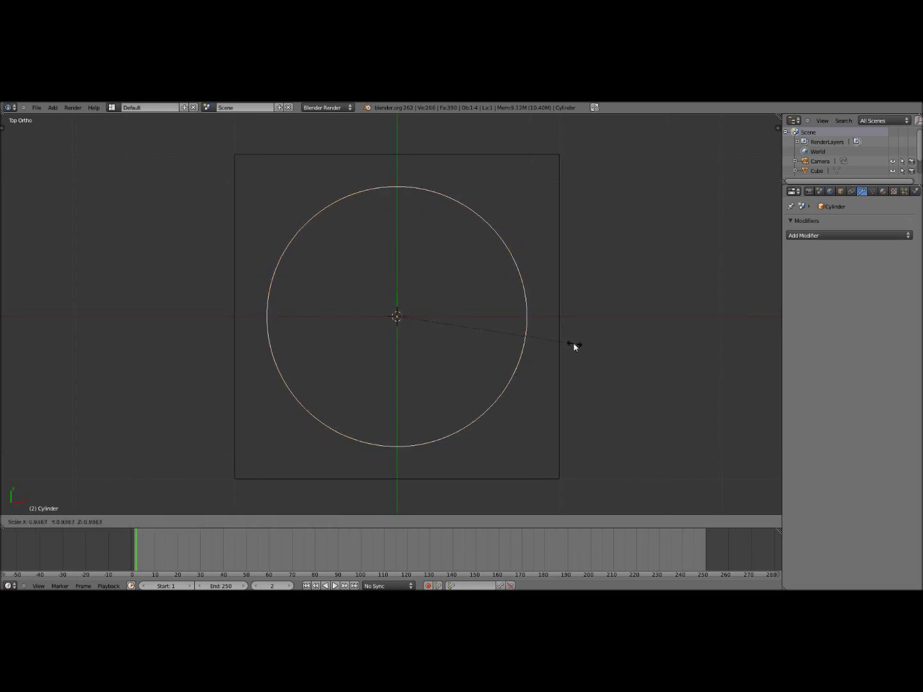
pyautogui.click(570, 347)
pyautogui.press('KP_1')
pyautogui.scroll(-4, 526, 321)
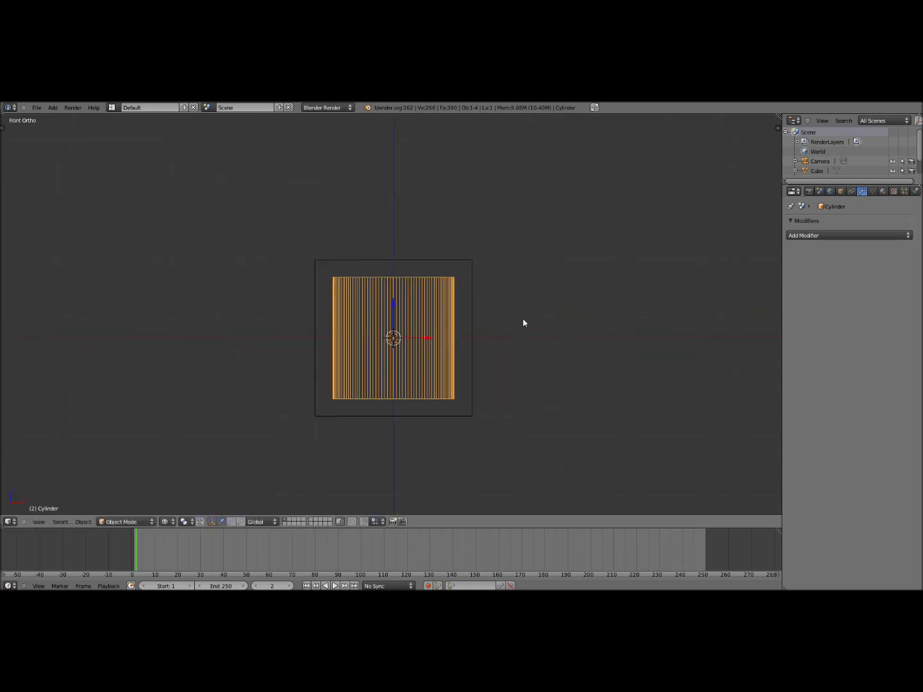
pyautogui.press('z')
pyautogui.scroll(2, 423, 366)
# Step: Stretch the cylinder along Z so it sticks out above and below the cube
pyautogui.press('z')
pyautogui.moveTo(454, 348); pyautogui.dragTo(404, 370, button='middle')
pyautogui.press('KP_1')
pyautogui.press('s')
pyautogui.press('z')
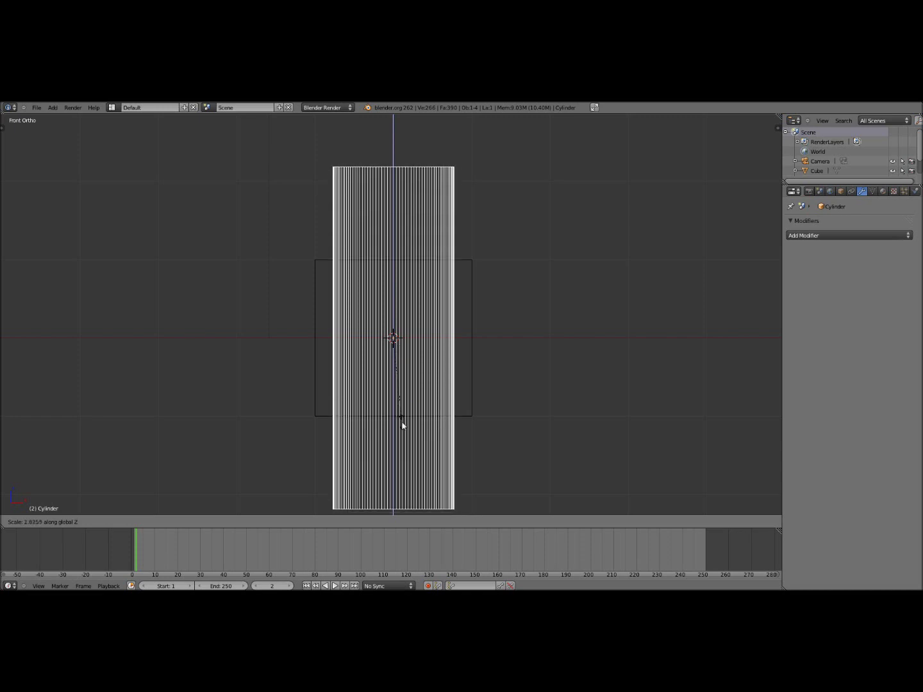
pyautogui.click(402, 424)
# Step: Enter and leave Edit Mode on the cylinder, ending in Front view
pyautogui.press('Tab')
pyautogui.moveTo(592, 340); pyautogui.dragTo(511, 373, button='middle')
pyautogui.scroll(-3, 529, 334)
pyautogui.press('Tab')
pyautogui.press('KP_1')
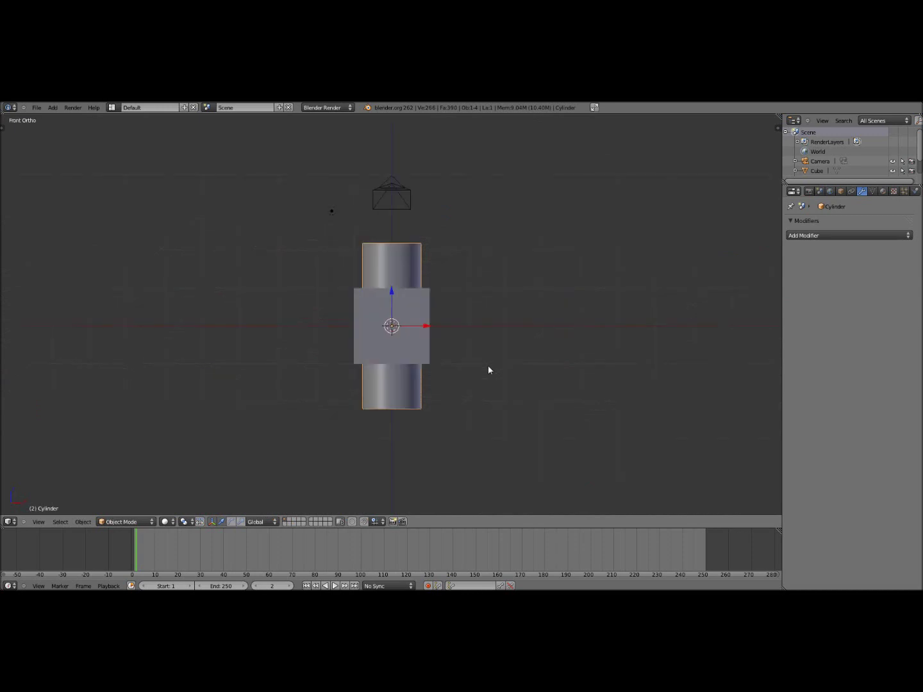
# Step: In Edit Mode, duplicate the whole cylinder mesh and rotate the copy 90° to run horizontally
pyautogui.scroll(1, 488, 370)
pyautogui.press('Tab')
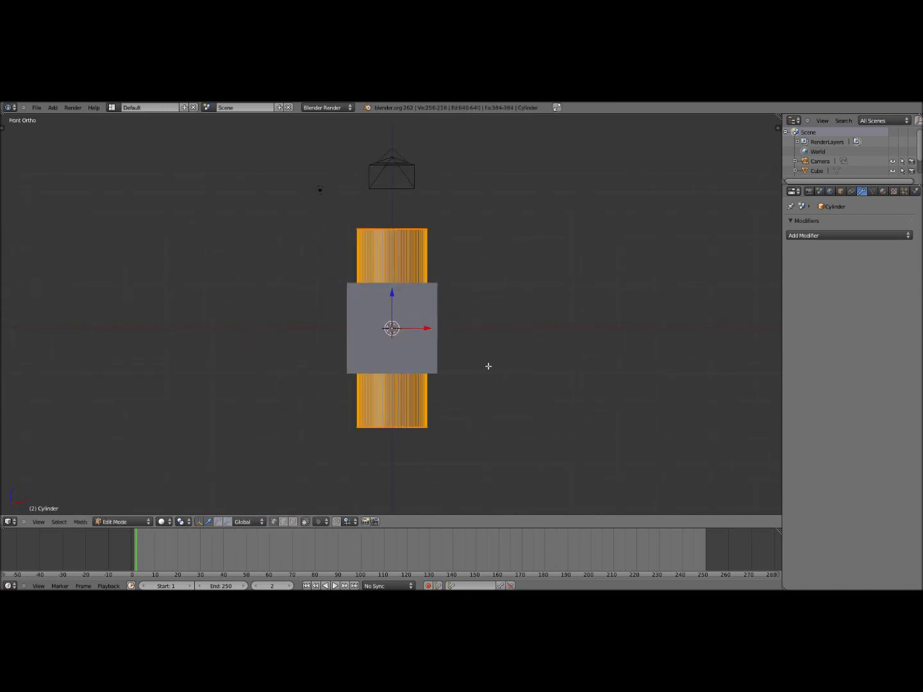
pyautogui.scroll(1, 489, 368)
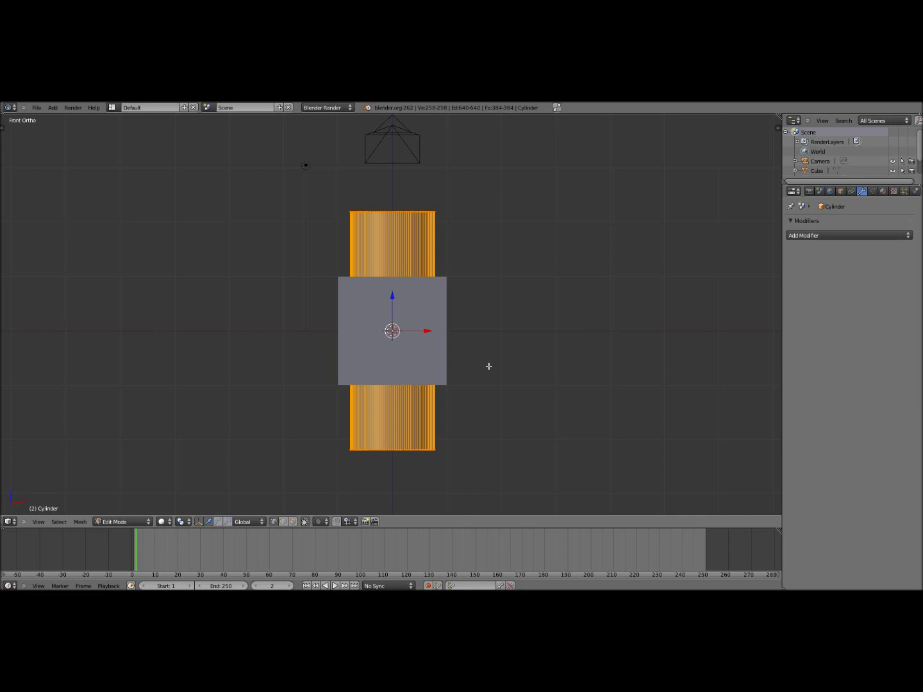
pyautogui.press('e')
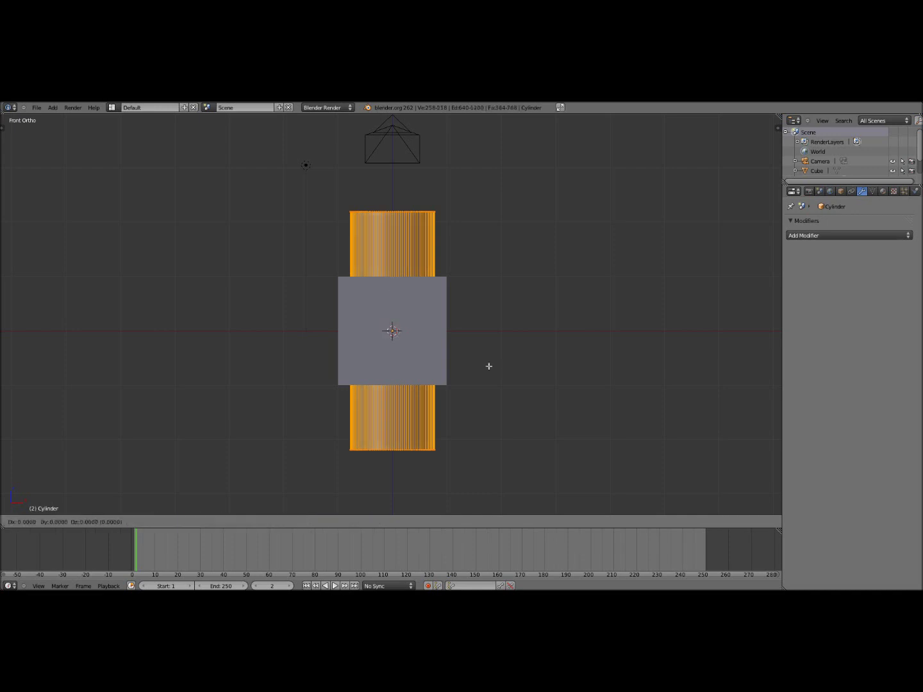
pyautogui.press('r')
pyautogui.write('90')
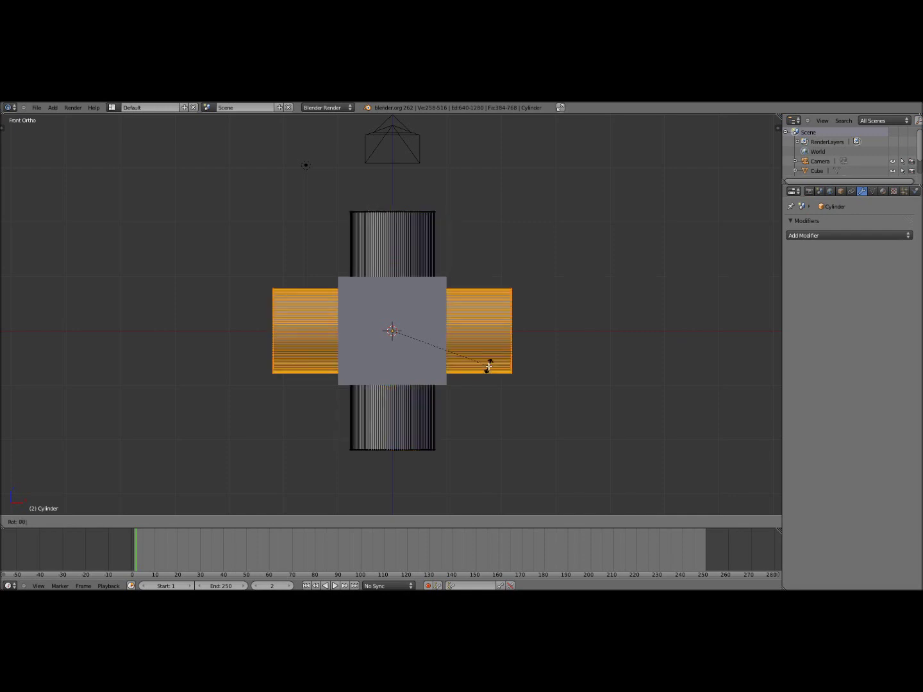
pyautogui.press('Return')
# Step: Duplicate the horizontal cylinder again, leaving the copy in place
pyautogui.scroll(2, 397, 362)
pyautogui.moveTo(398, 363); pyautogui.dragTo(477, 383, button='middle')
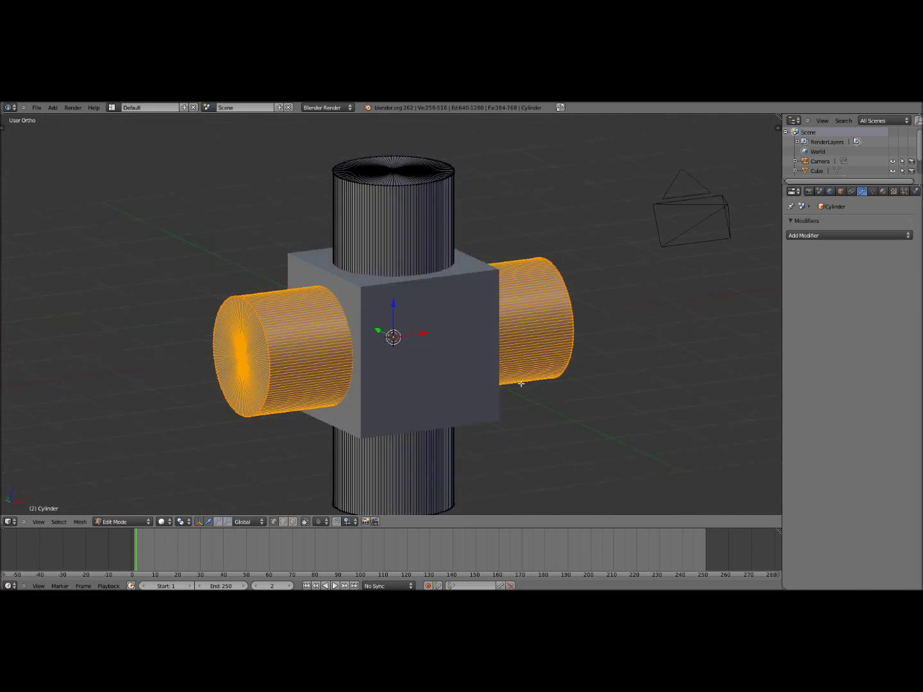
pyautogui.moveTo(522, 384); pyautogui.dragTo(523, 384, button='middle')
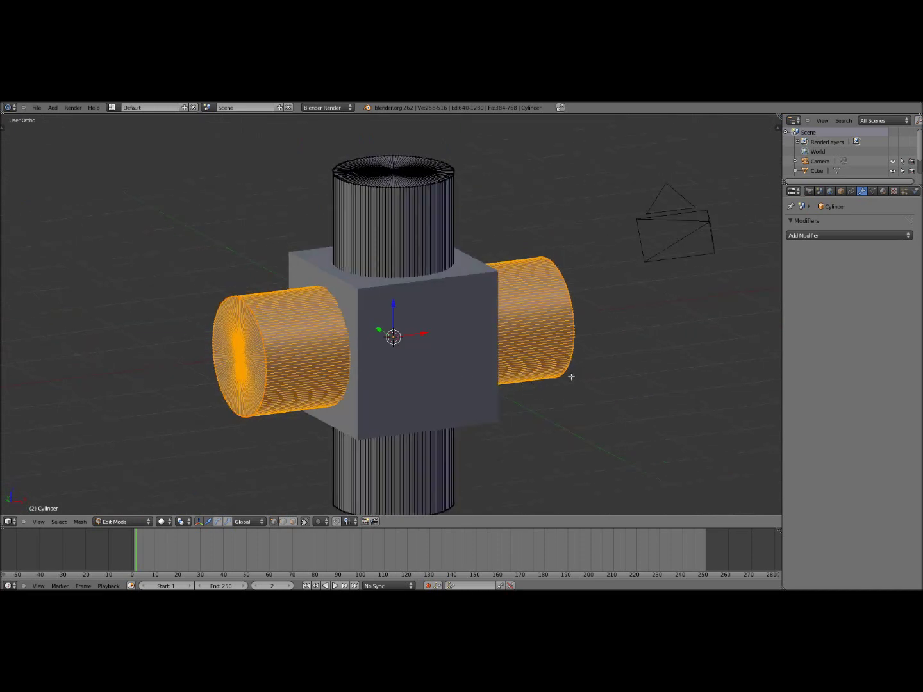
pyautogui.hotkey('shift', 'd')
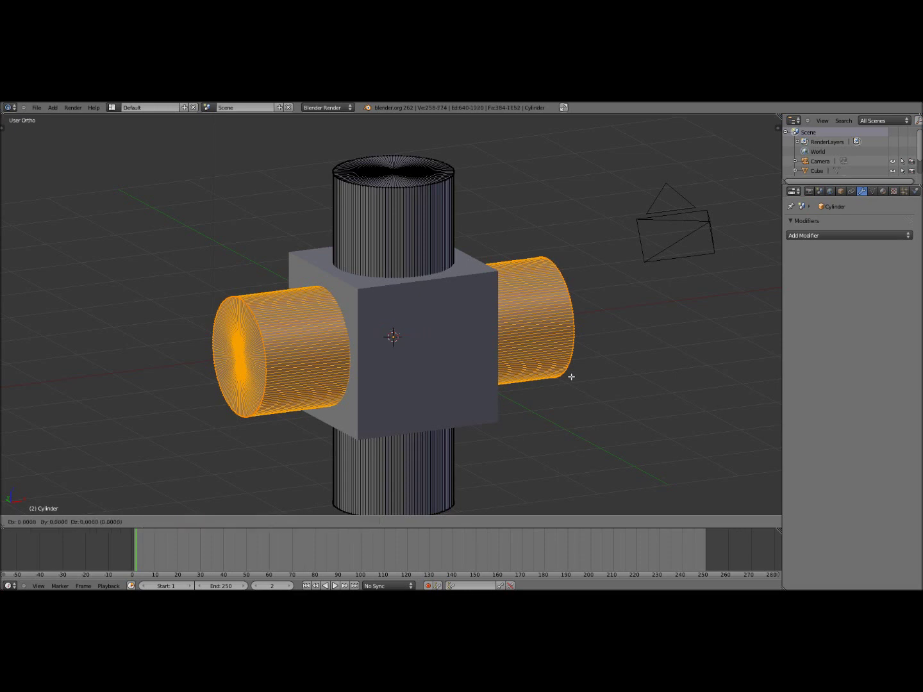
pyautogui.rightClick(571, 377)
# Step: Separate the selected copy into its own object, Cylinder.001, and return to Object Mode
pyautogui.press('p')
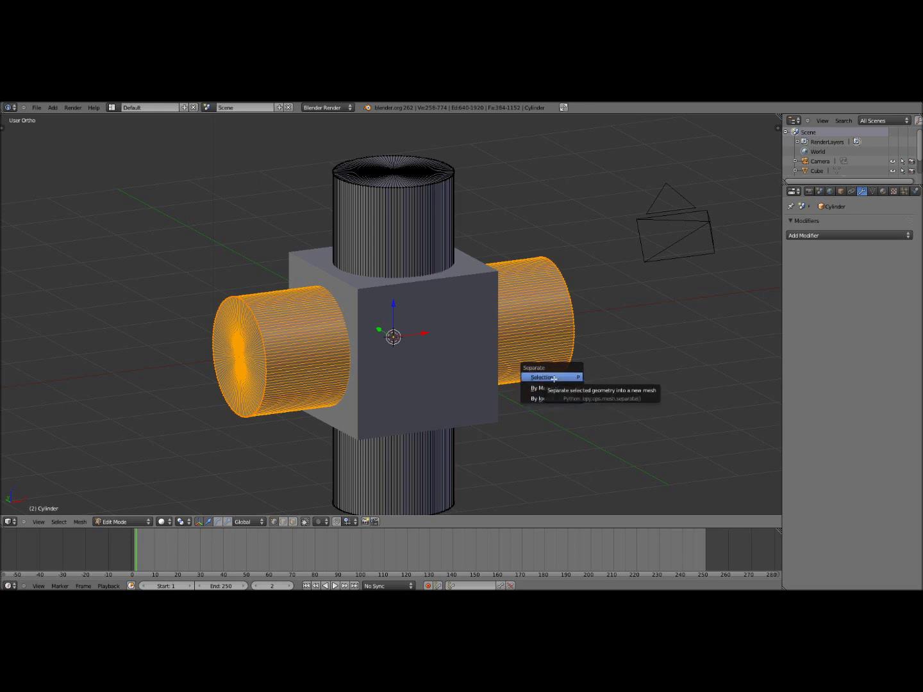
pyautogui.click(554, 378)
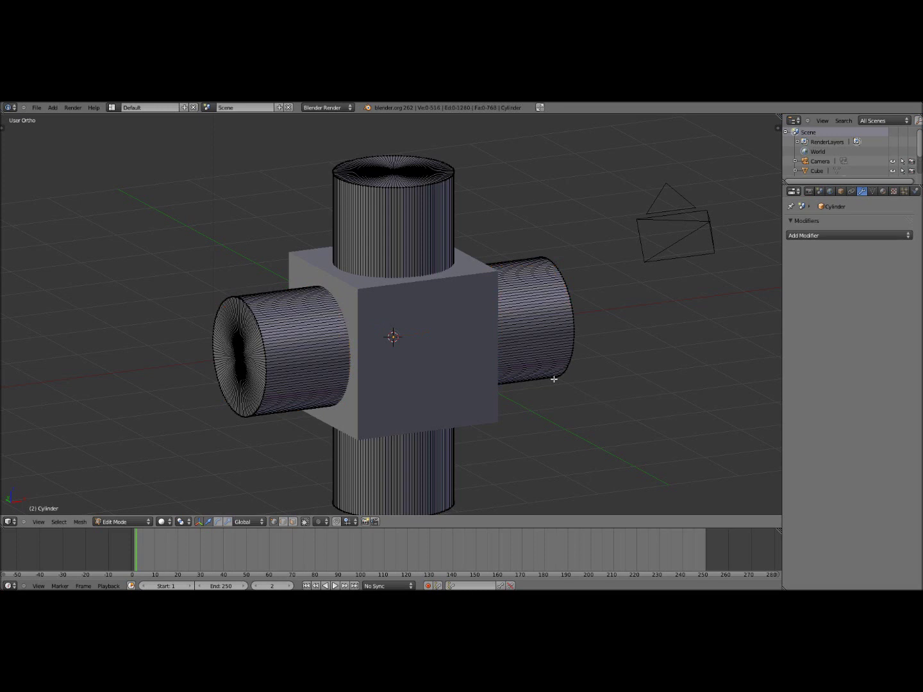
pyautogui.press('Tab')
# Step: Select Cylinder.001 and rotate it 90° from Top view to run along the third axis
pyautogui.rightClick(272, 348)
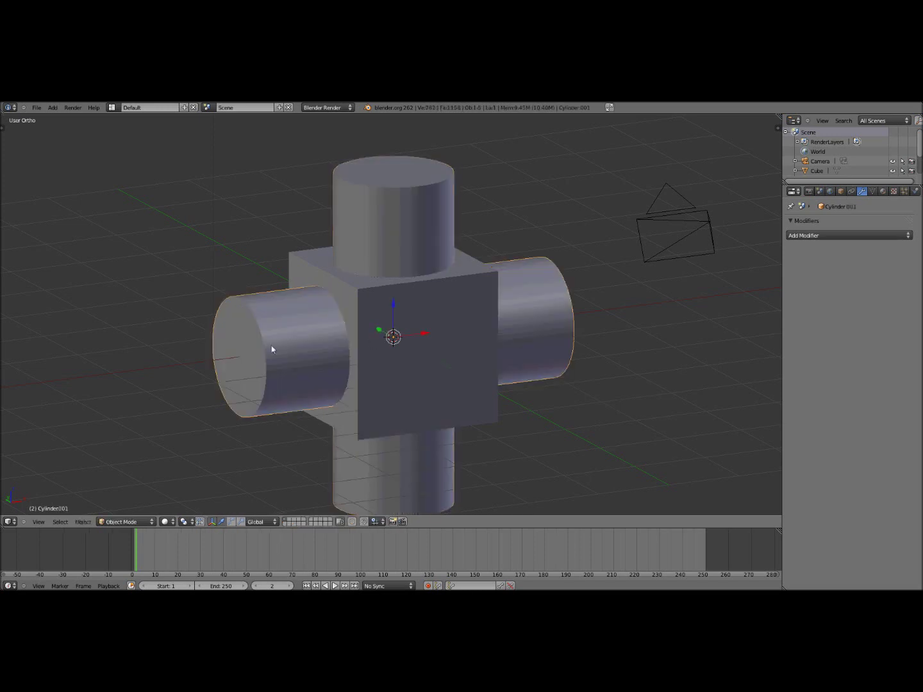
pyautogui.press('KP_7')
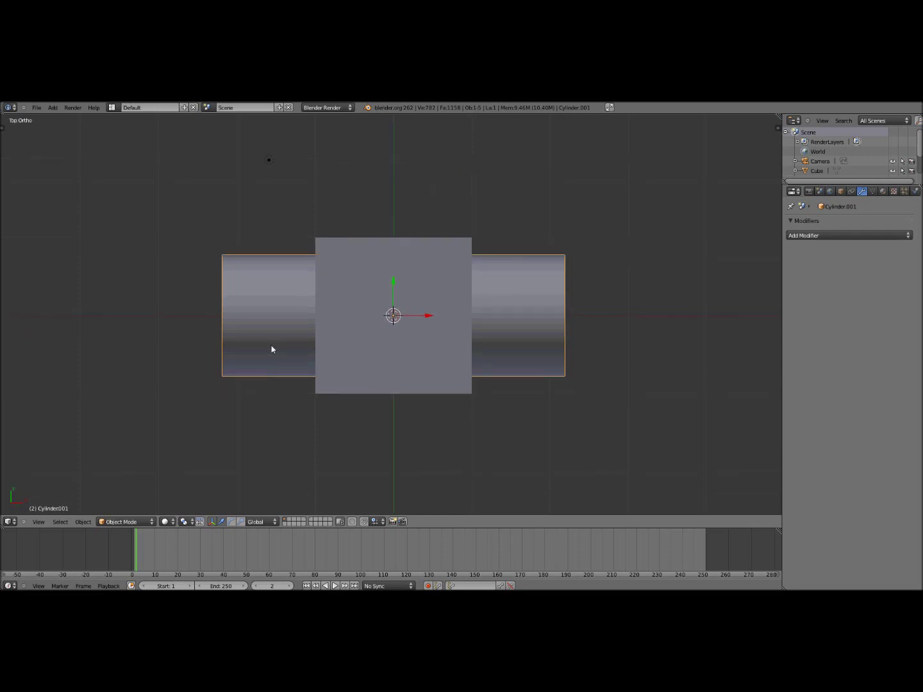
pyautogui.write('r90')
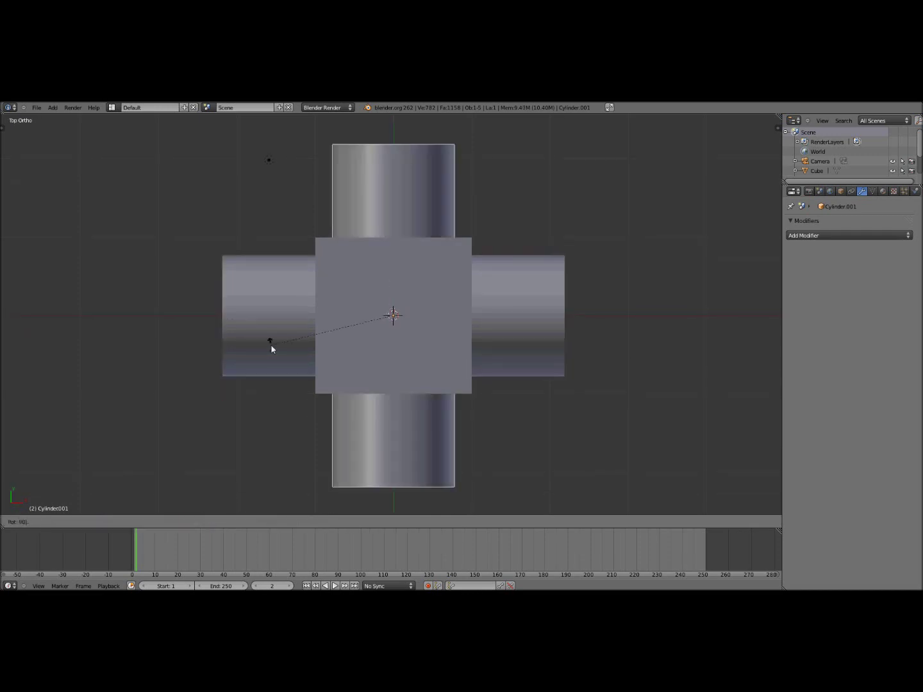
pyautogui.press('Return')
# Step: Dismiss the accidental save dialog without saving and orbit back around the model
pyautogui.hotkey('ctrl', 's')
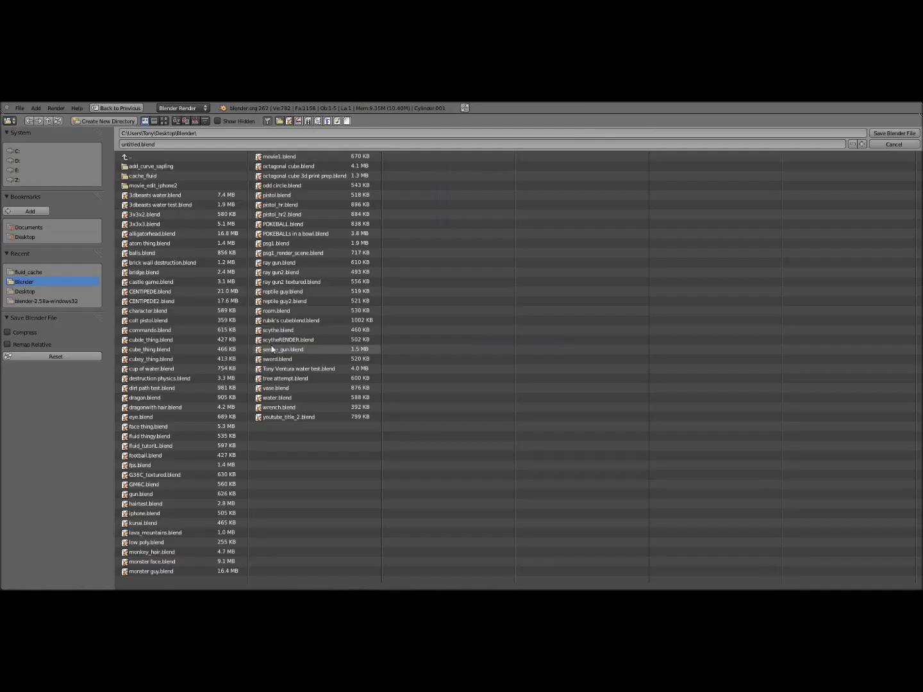
pyautogui.click(892, 145)
pyautogui.moveTo(442, 407); pyautogui.dragTo(465, 408, button='middle')
pyautogui.scroll(4, 492, 381)
# Step: Identify Cylinder and Cylinder.001 in the N properties panel, then select the cube
pyautogui.rightClick(420, 272)
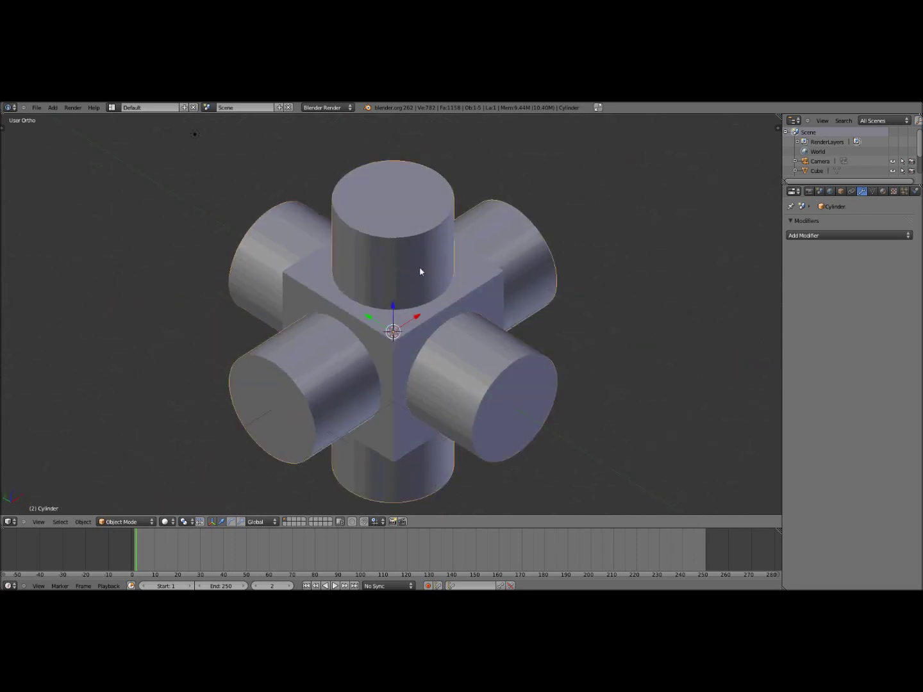
pyautogui.press('n')
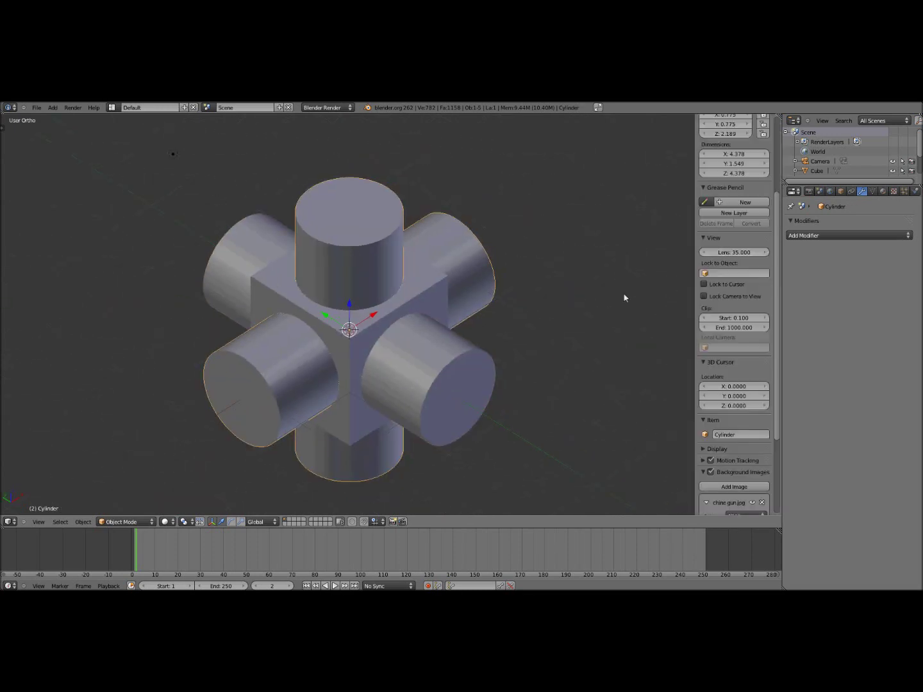
pyautogui.scroll(-1, 755, 450)
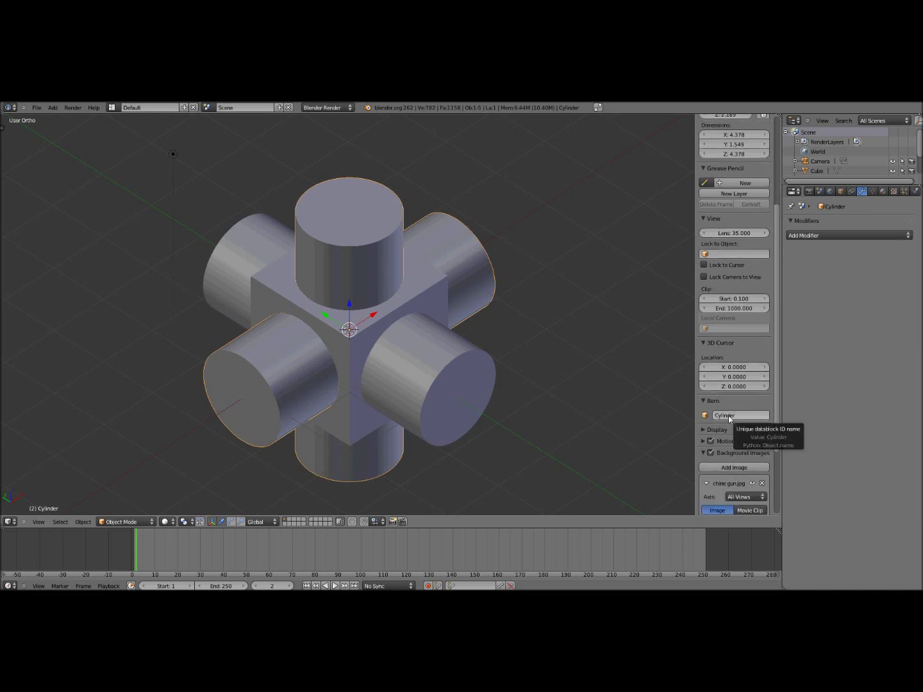
pyautogui.rightClick(434, 375)
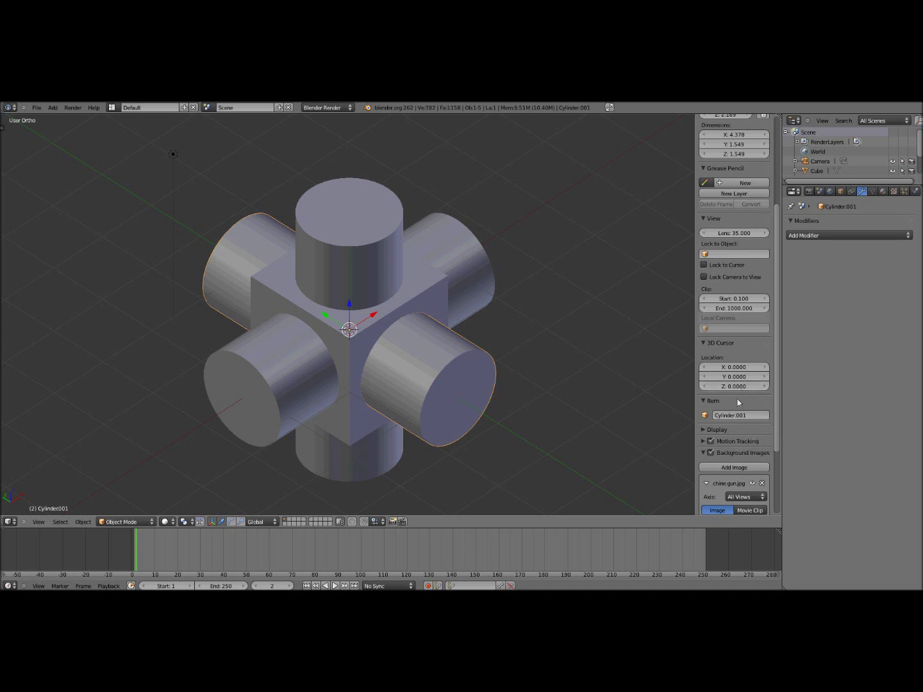
pyautogui.press('n')
pyautogui.rightClick(464, 267)
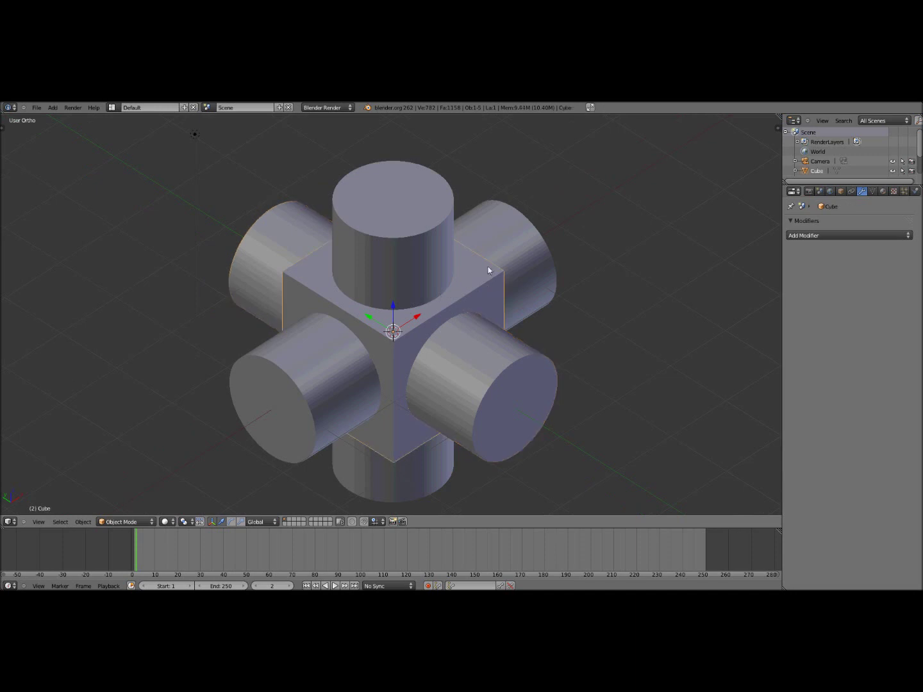
# Step: Add a Boolean modifier to the cube using the Cylinder object
pyautogui.click(817, 238)
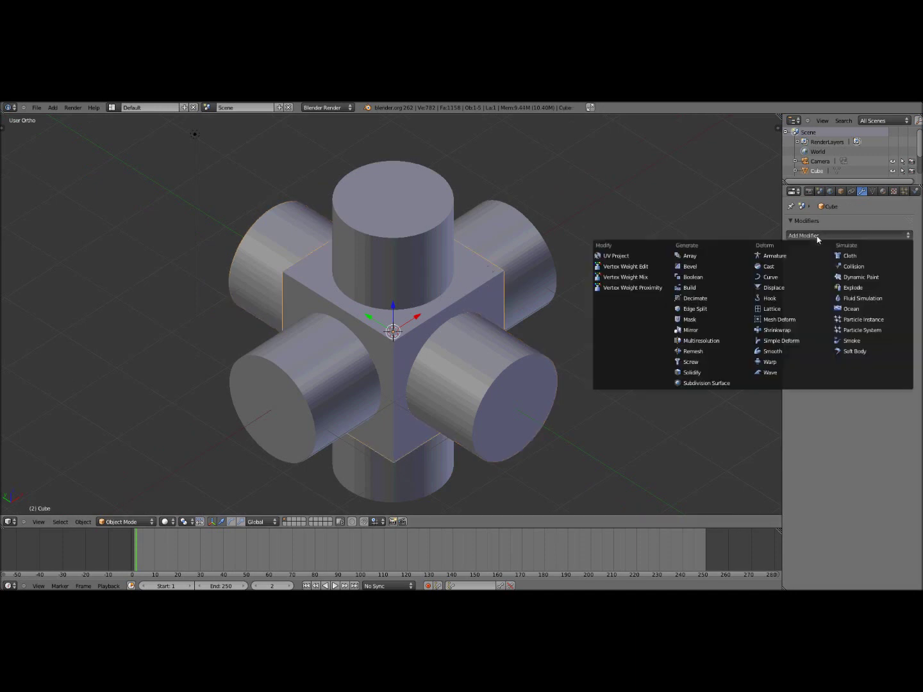
pyautogui.click(709, 278)
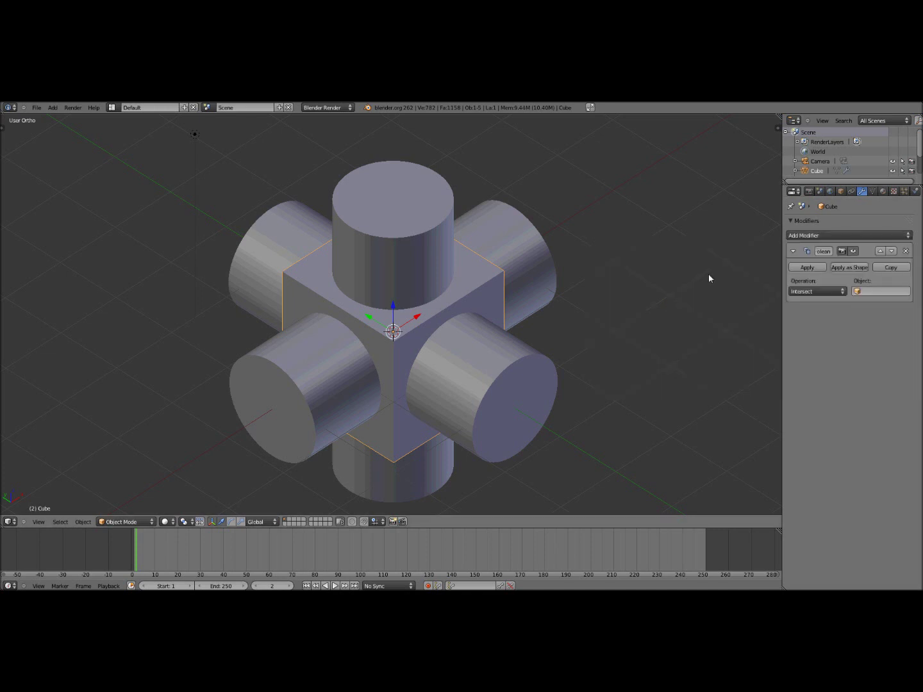
pyautogui.click(866, 292)
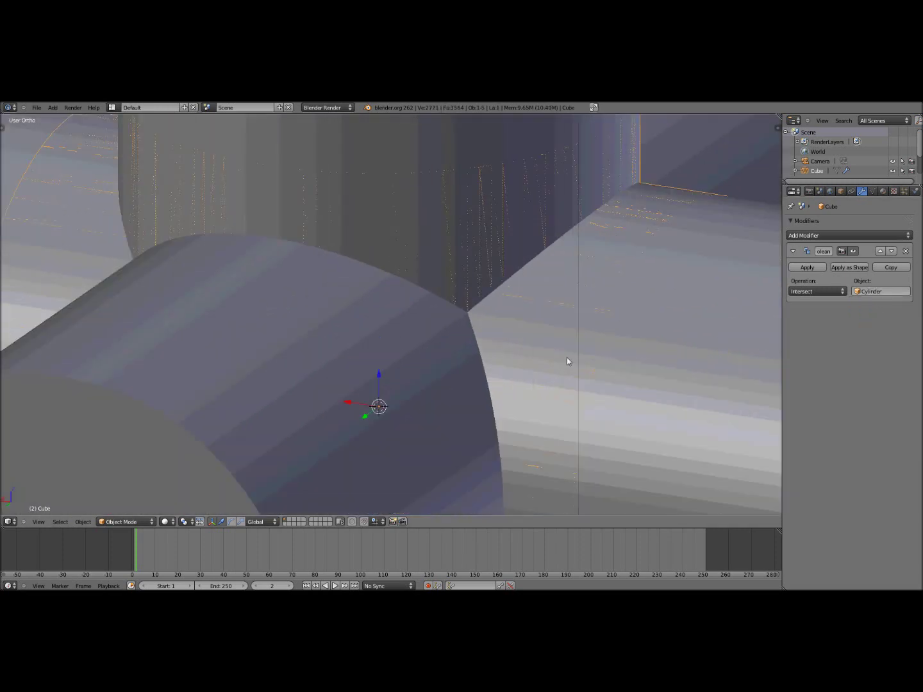
pyautogui.moveTo(569, 362); pyautogui.dragTo(485, 344, button='middle')
pyautogui.scroll(-3, 579, 332)
pyautogui.scroll(1, 578, 332)
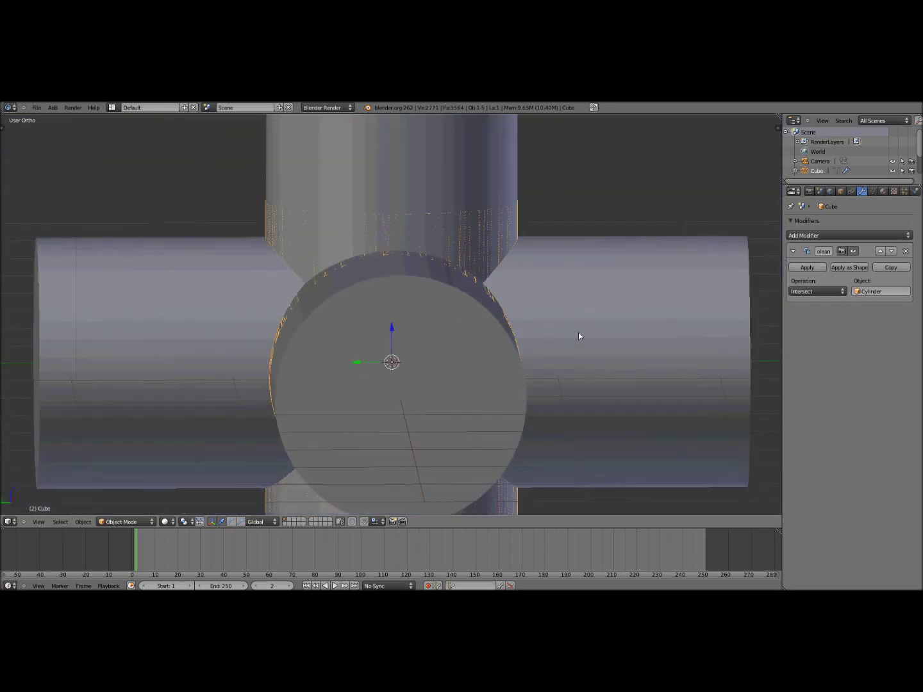
pyautogui.moveTo(578, 333); pyautogui.dragTo(603, 324, button='middle')
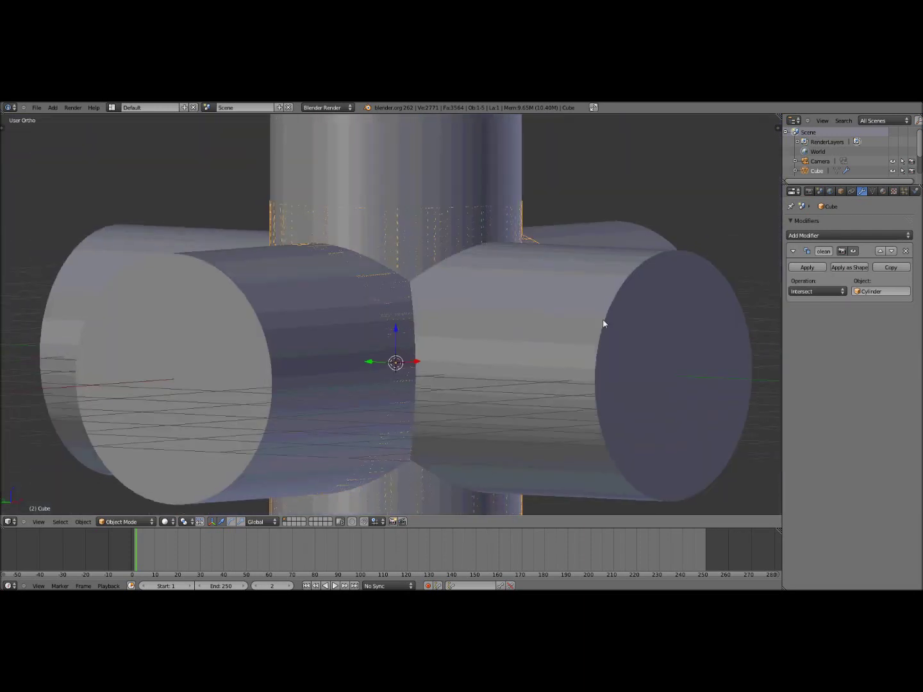
# Step: Set the Boolean operation to Difference, apply it, and select the Cylinder
pyautogui.click(818, 293)
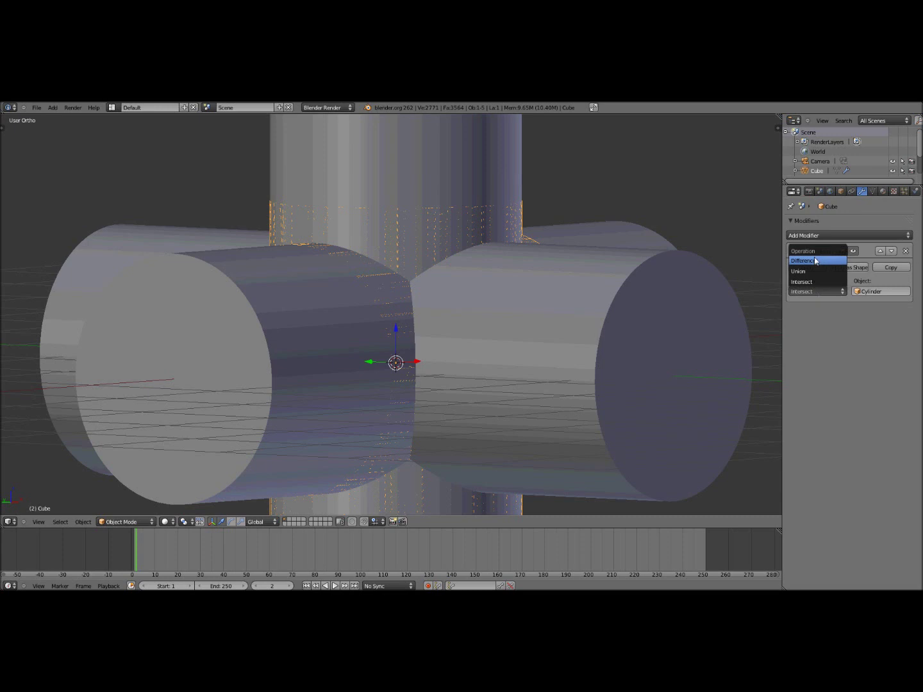
pyautogui.click(814, 262)
pyautogui.scroll(-5, 556, 286)
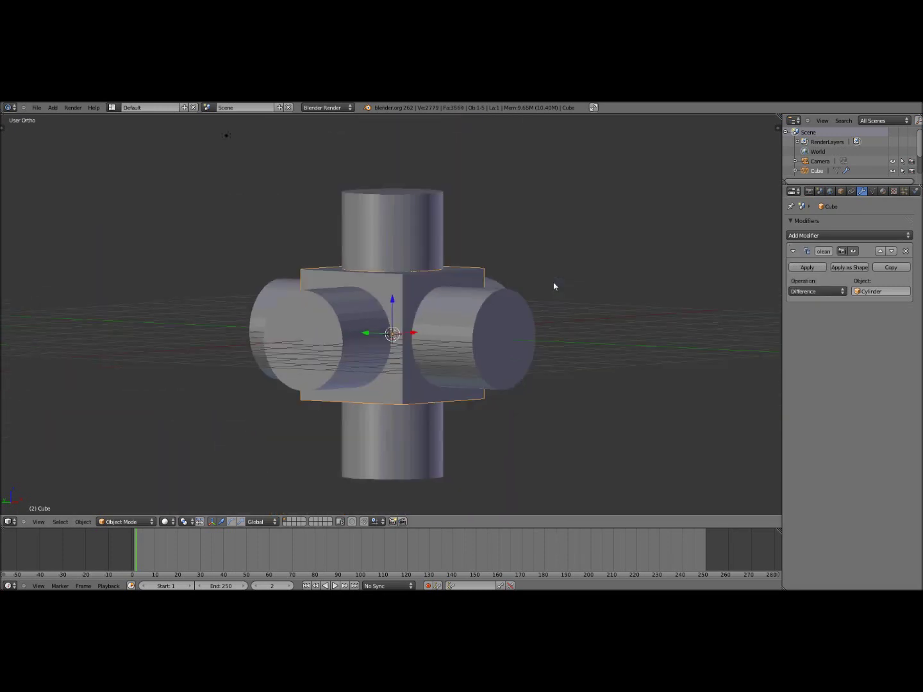
pyautogui.click(822, 267)
pyautogui.rightClick(409, 240)
# Step: Delete the Cylinder object to reveal the round holes, then select the cube
pyautogui.moveTo(476, 271); pyautogui.dragTo(482, 296, button='middle')
pyautogui.scroll(5, 482, 295)
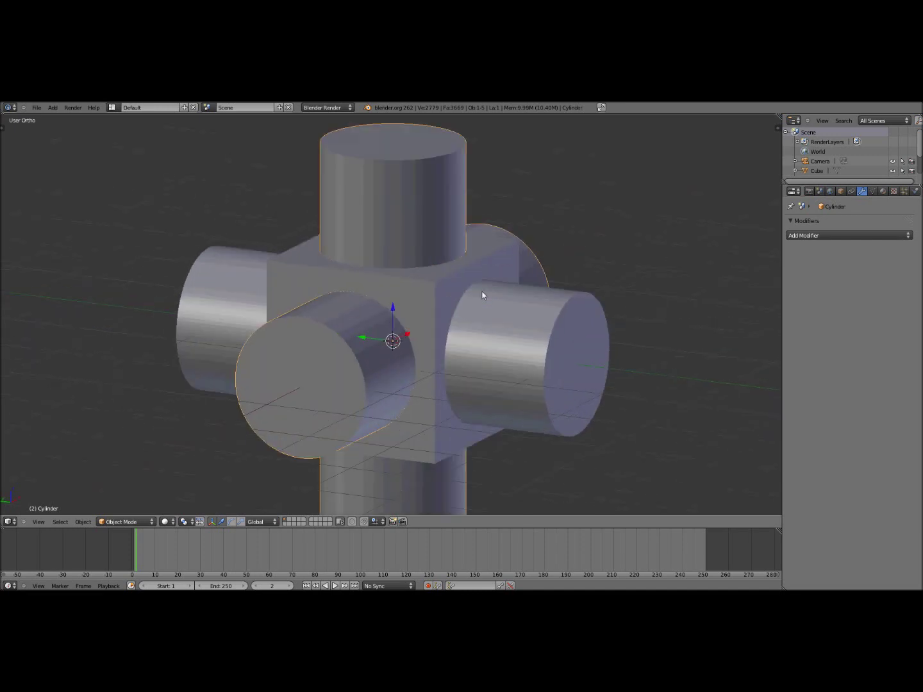
pyautogui.scroll(-3, 419, 221)
pyautogui.scroll(3, 418, 221)
pyautogui.press('x')
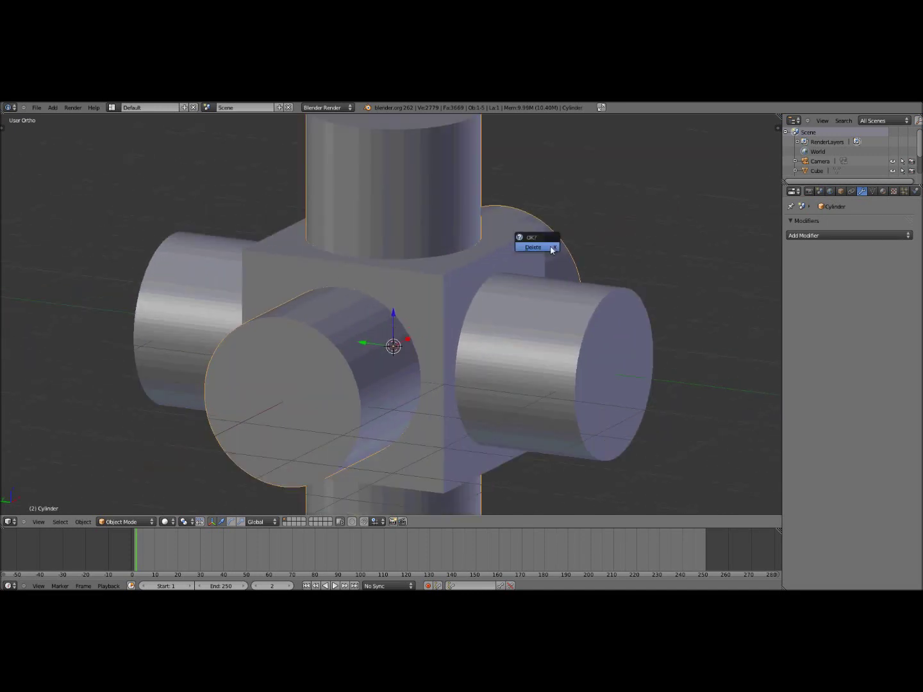
pyautogui.click(542, 250)
pyautogui.moveTo(457, 289); pyautogui.dragTo(404, 315, button='middle')
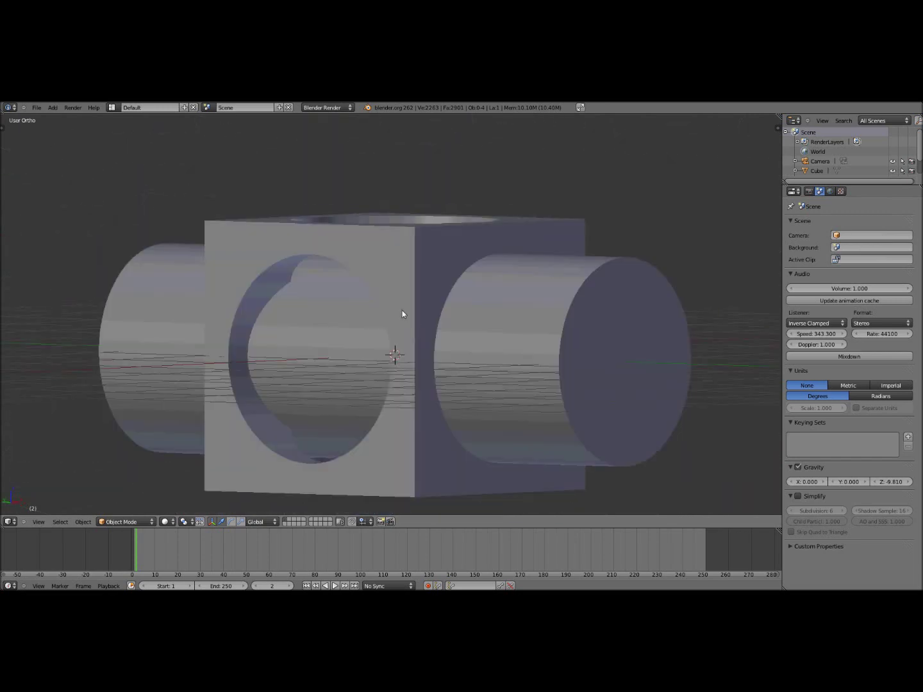
pyautogui.rightClick(432, 248)
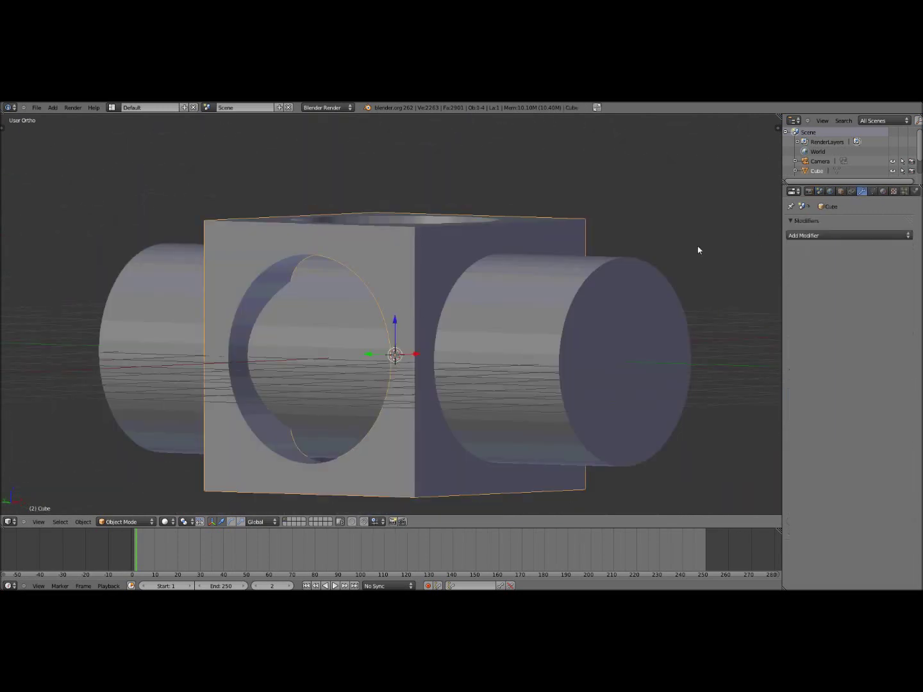
# Step: Remove Doubles on all the cube's vertices, clearing 719 duplicates, and return to Object Mode
pyautogui.press('Tab')
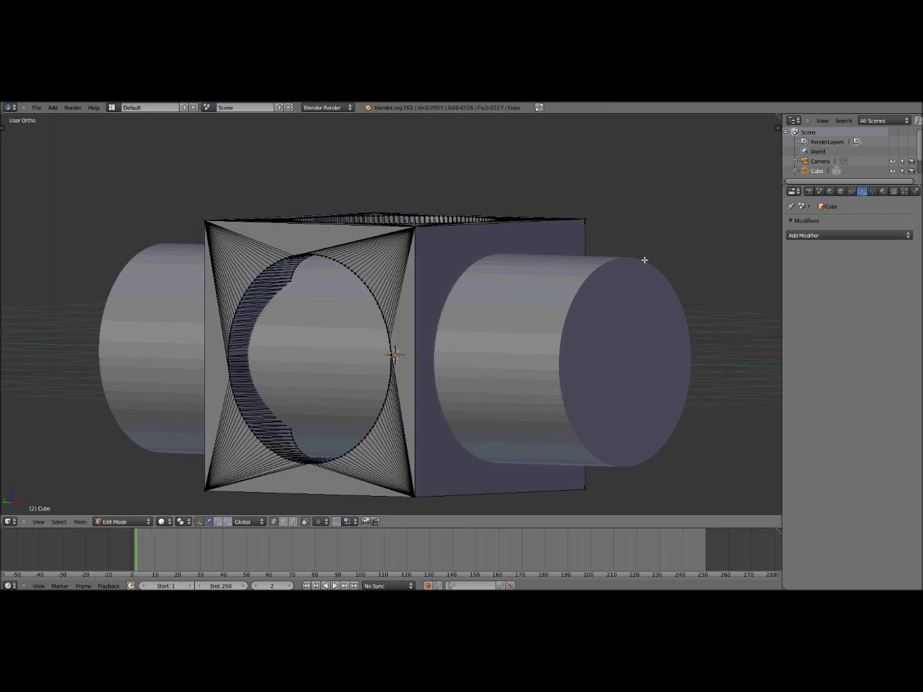
pyautogui.press('a')
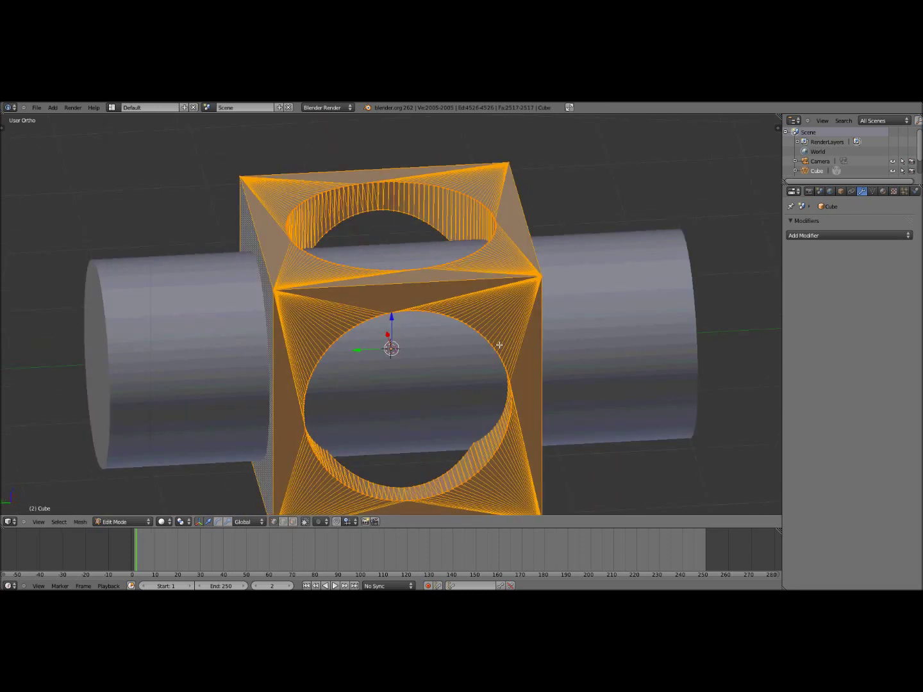
pyautogui.press('w')
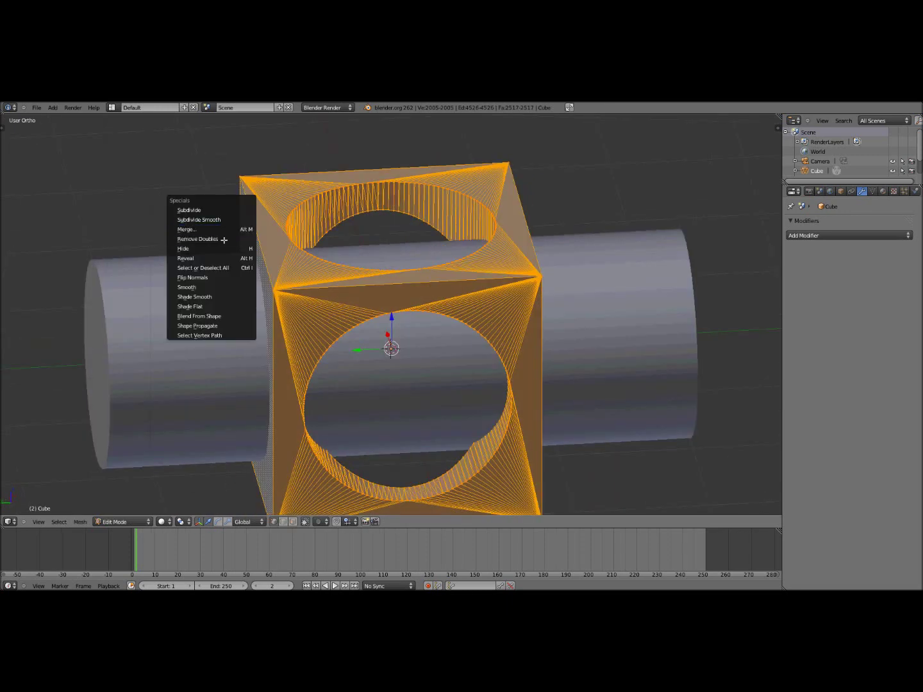
pyautogui.click(217, 239)
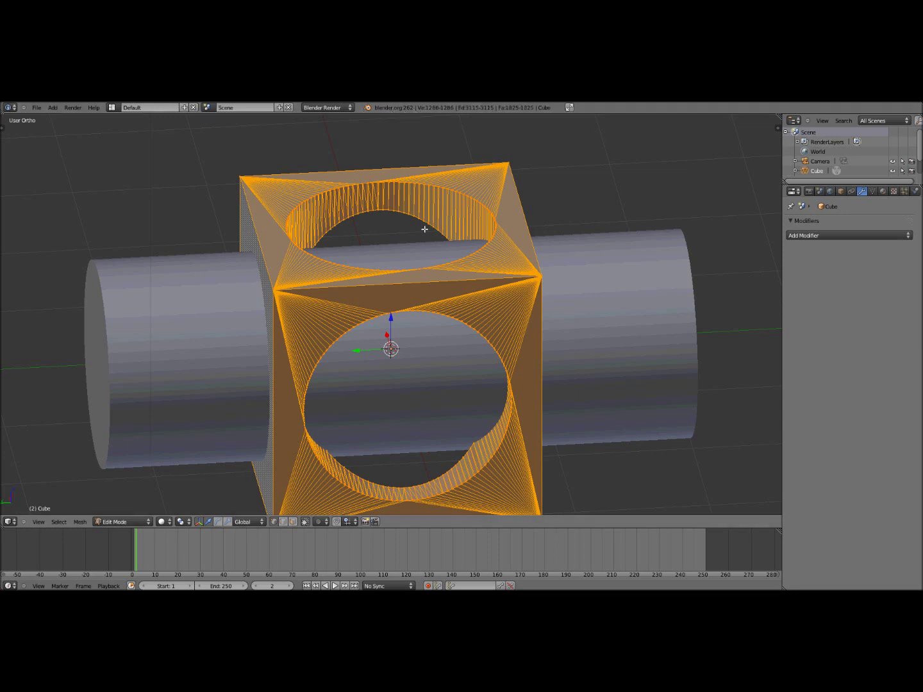
pyautogui.press('Tab')
pyautogui.scroll(-3, 498, 289)
pyautogui.scroll(5, 495, 334)
pyautogui.moveTo(494, 334)
pyautogui.mouseDown(button='middle')
pyautogui.moveTo(418, 237)
pyautogui.moveTo(493, 315)
pyautogui.mouseUp(button='middle')
pyautogui.scroll(-4, 494, 315)
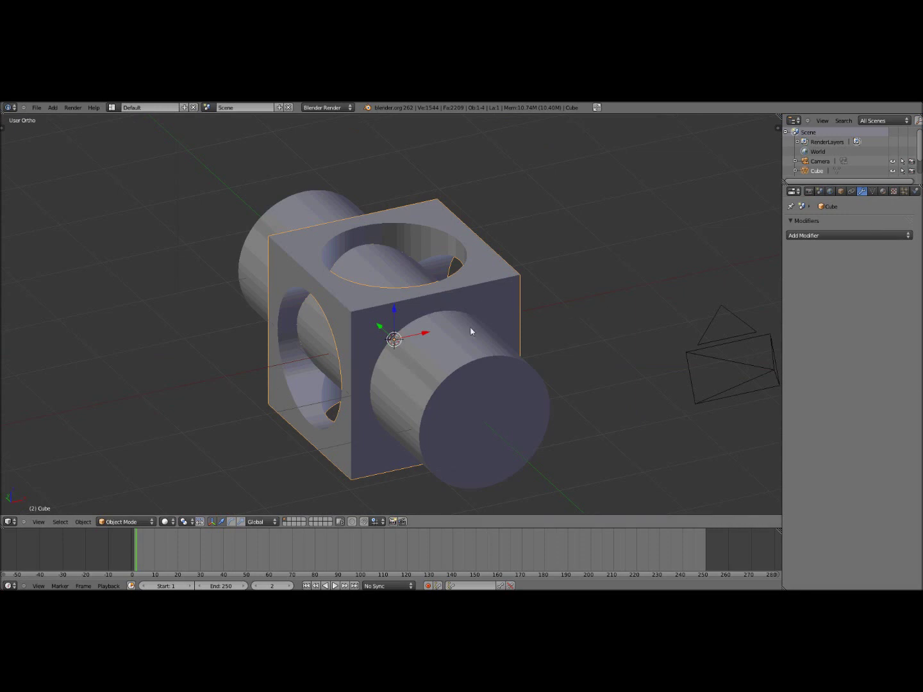
# Step: Add a Boolean modifier with Cylinder.001, set it to Difference, and apply it
pyautogui.moveTo(471, 332); pyautogui.dragTo(492, 327, button='middle')
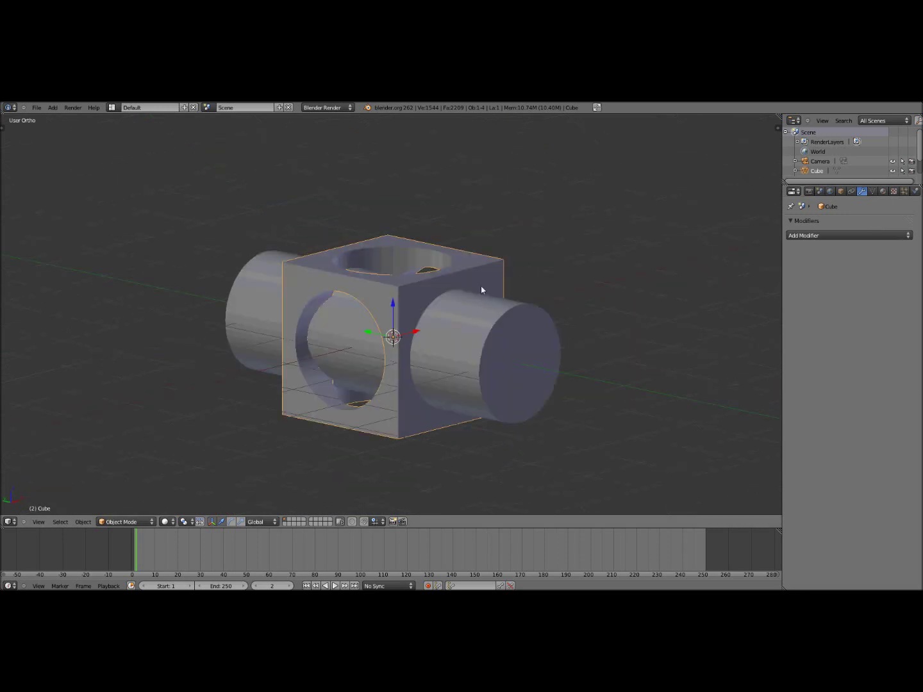
pyautogui.click(818, 238)
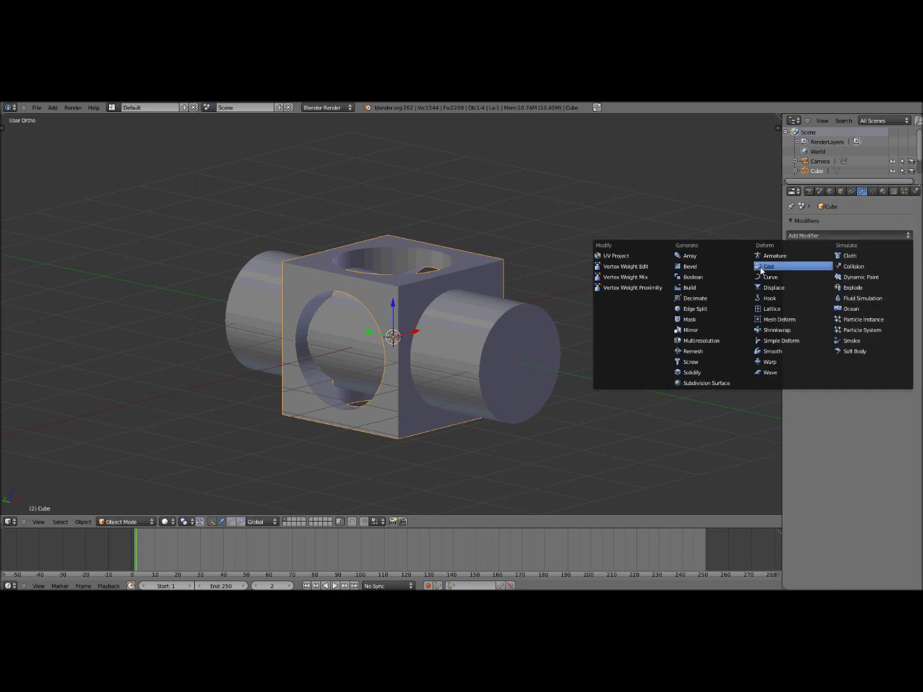
pyautogui.click(711, 277)
pyautogui.click(879, 291)
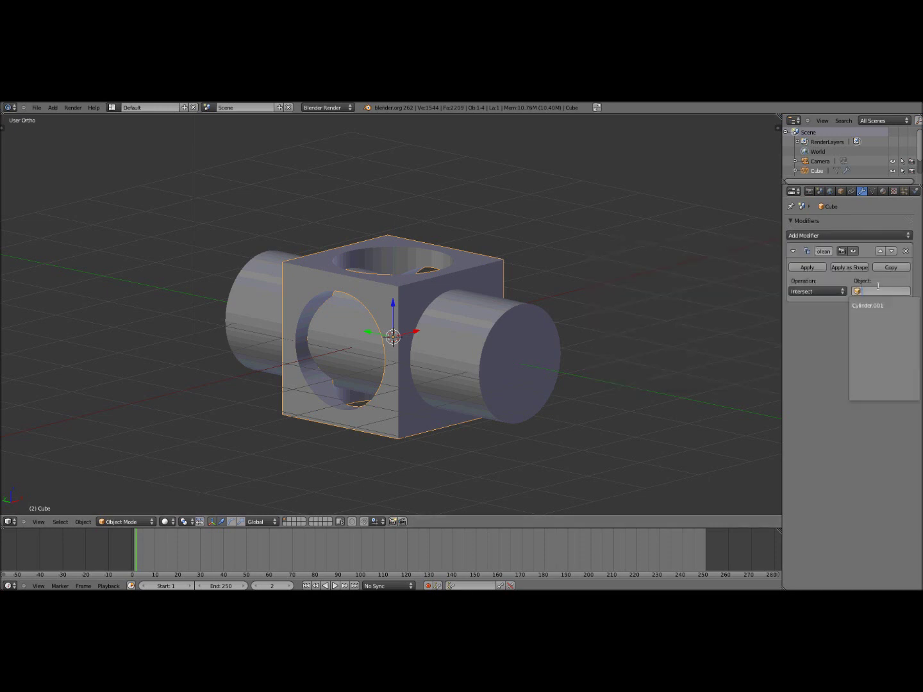
pyautogui.click(880, 306)
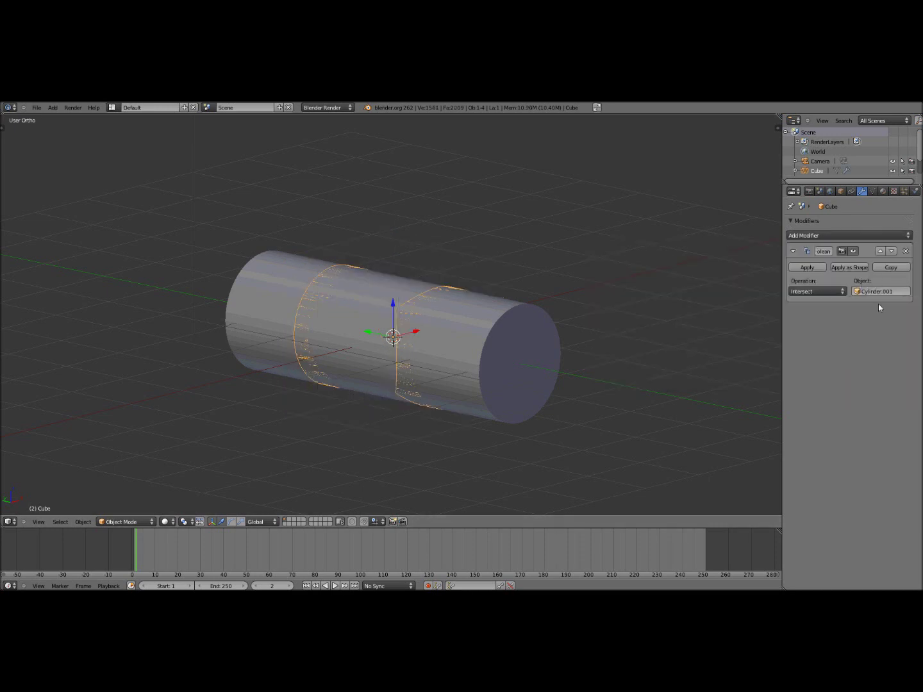
pyautogui.scroll(2, 447, 287)
pyautogui.moveTo(371, 385); pyautogui.dragTo(423, 395, button='middle')
pyautogui.scroll(2, 424, 389)
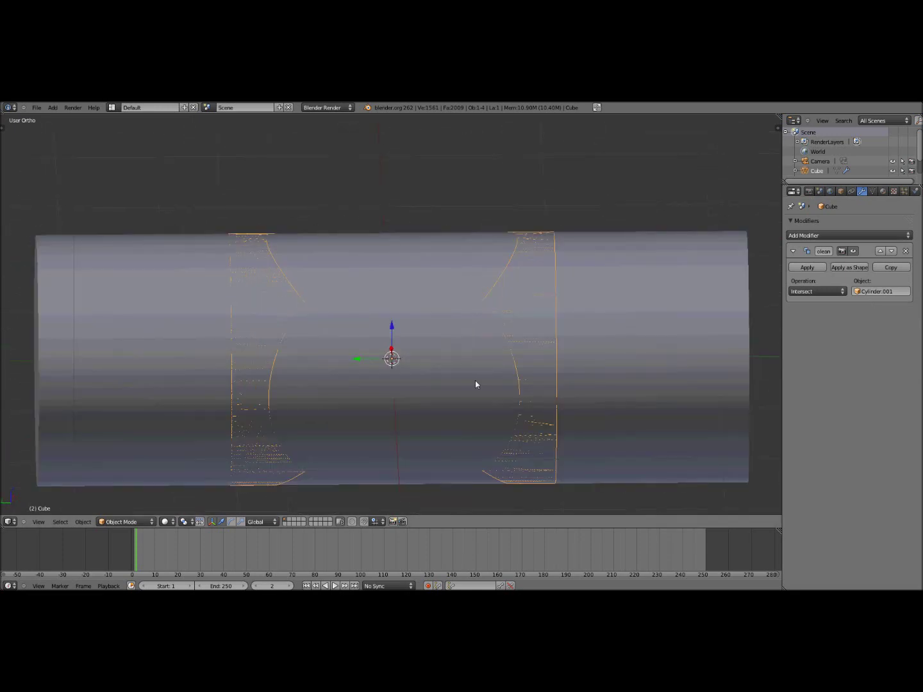
pyautogui.click(811, 293)
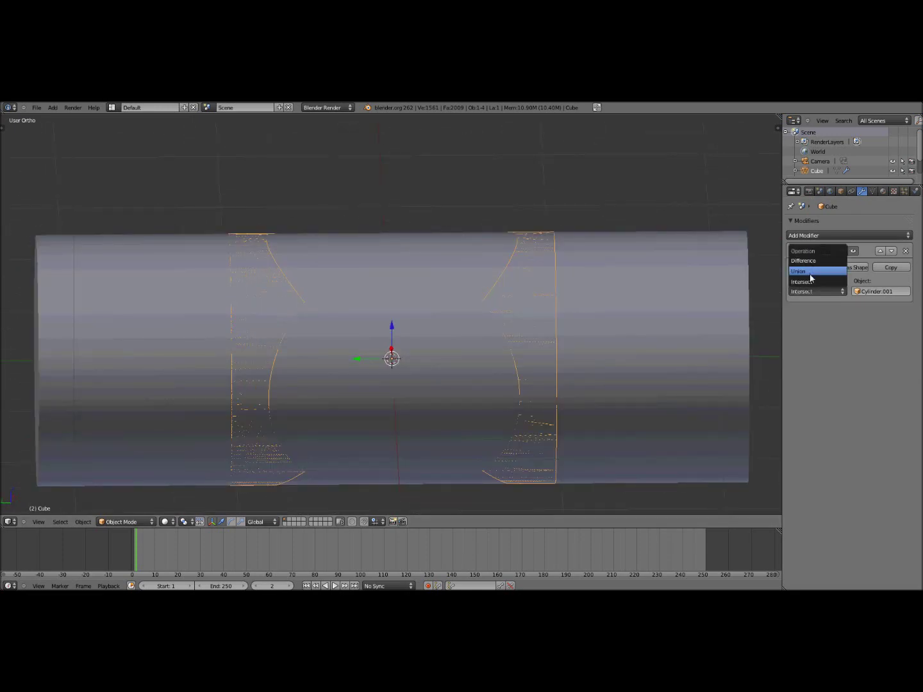
pyautogui.click(810, 260)
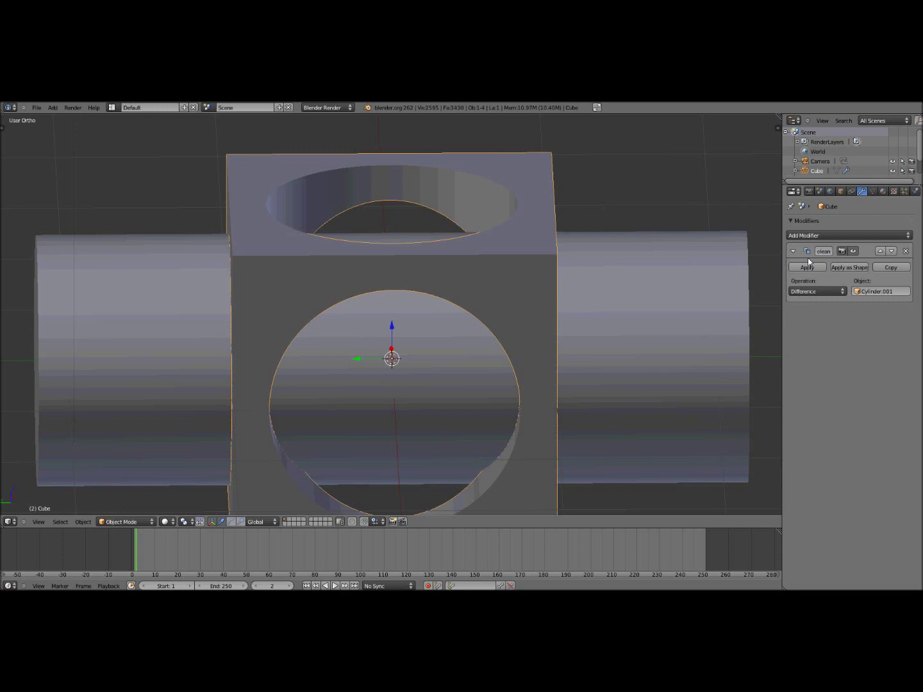
pyautogui.click(808, 264)
# Step: Delete the leftover cylinder and reselect the cube, entering Edit Mode
pyautogui.rightClick(640, 344)
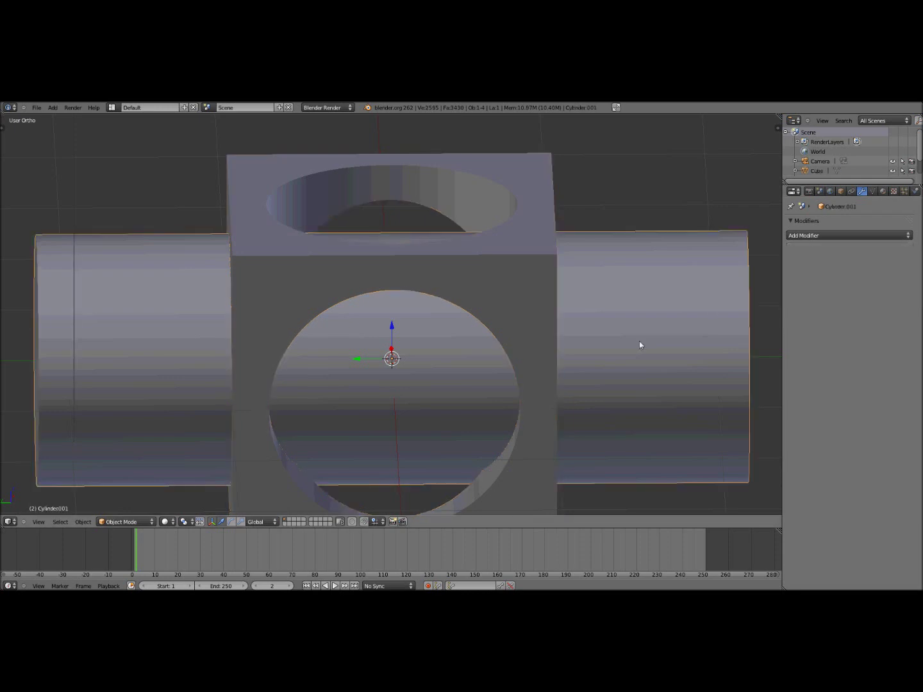
pyautogui.press('x')
pyautogui.click(639, 345)
pyautogui.scroll(-4, 638, 346)
pyautogui.moveTo(363, 364); pyautogui.dragTo(522, 369, button='middle')
pyautogui.rightClick(463, 307)
pyautogui.scroll(1, 526, 370)
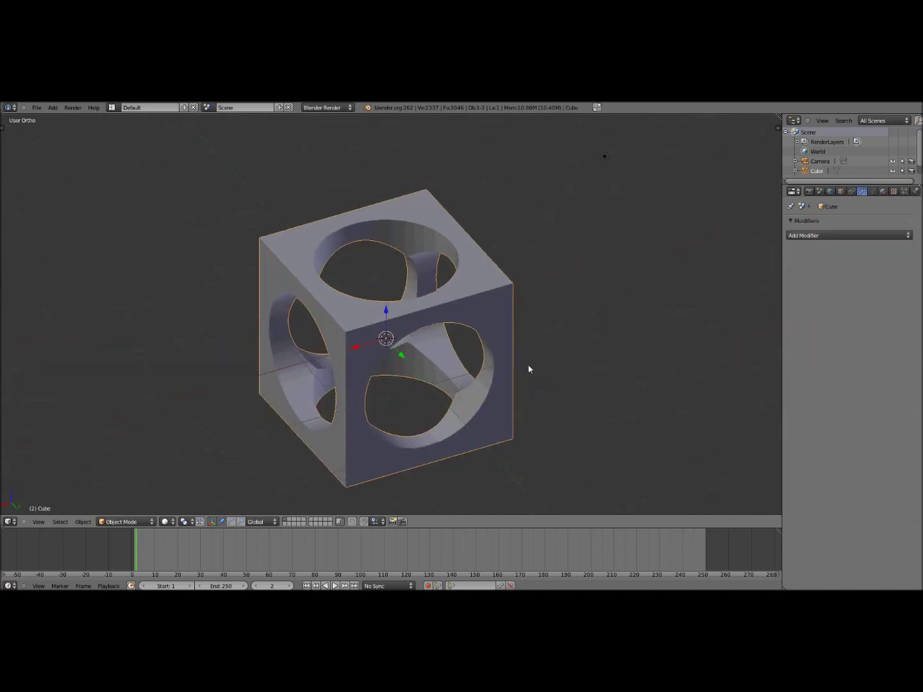
pyautogui.press('Tab')
pyautogui.scroll(2, 539, 366)
# Step: Remove Doubles on all the cube's vertices, clearing 280 more duplicates, and return to Object Mode
pyautogui.press('a')
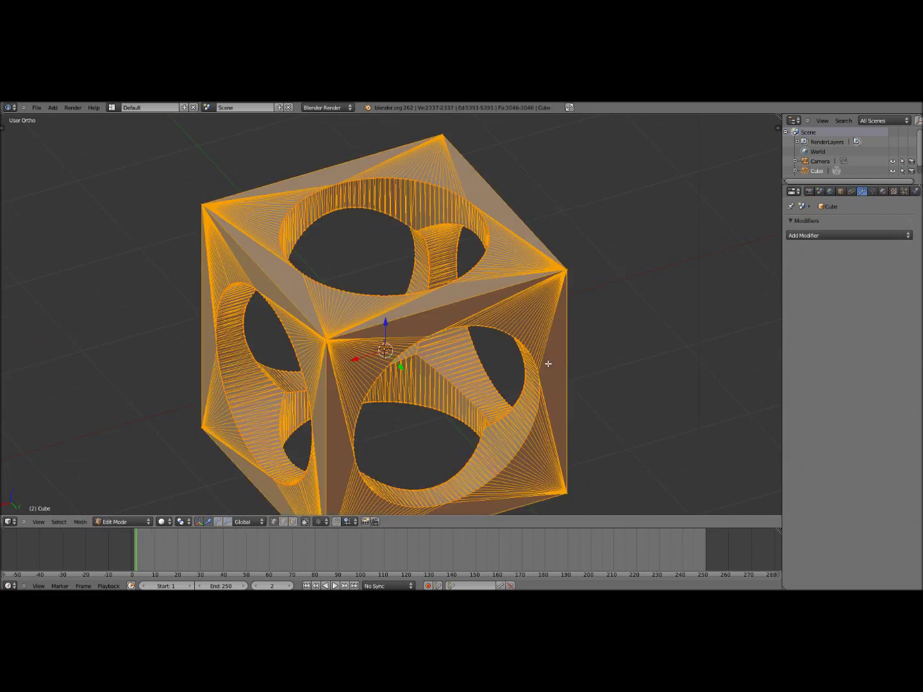
pyautogui.press('w')
pyautogui.click(548, 364)
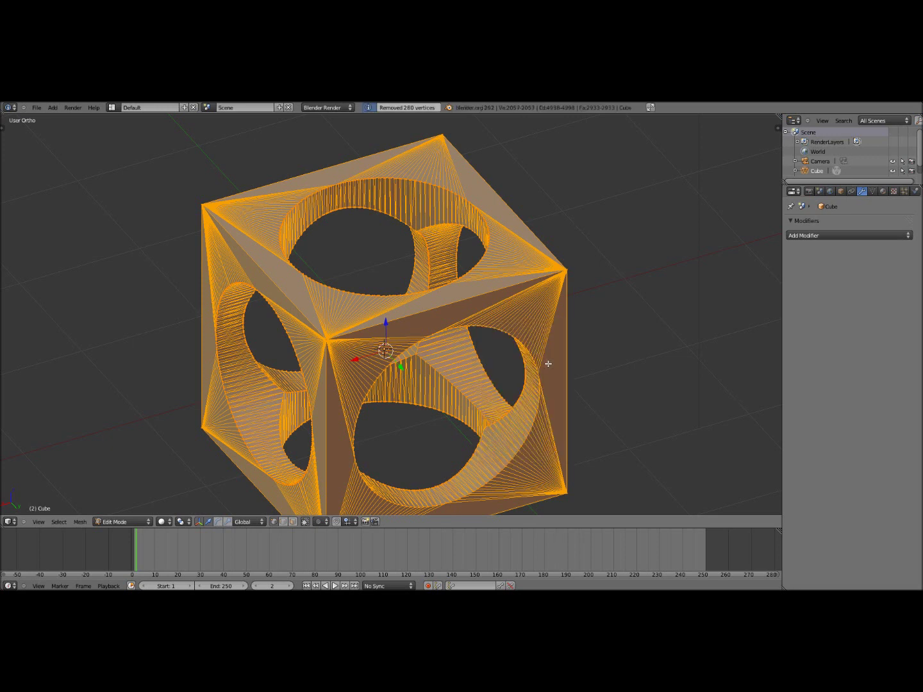
pyautogui.press('Tab')
pyautogui.scroll(-4, 516, 342)
pyautogui.moveTo(482, 392); pyautogui.dragTo(424, 392, button='middle')
# Step: View the holed cube straight on in Front Orthographic view
pyautogui.press('KP_1')
pyautogui.scroll(4, 460, 358)
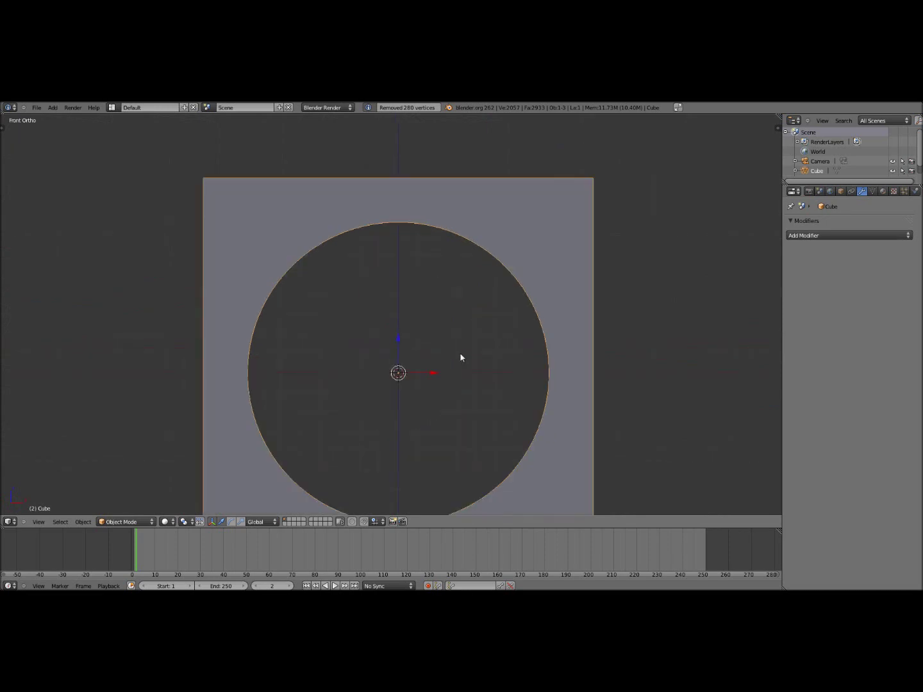
pyautogui.scroll(-4, 548, 366)
pyautogui.scroll(3, 561, 368)
pyautogui.scroll(-1, 569, 366)
pyautogui.scroll(-2, 568, 367)
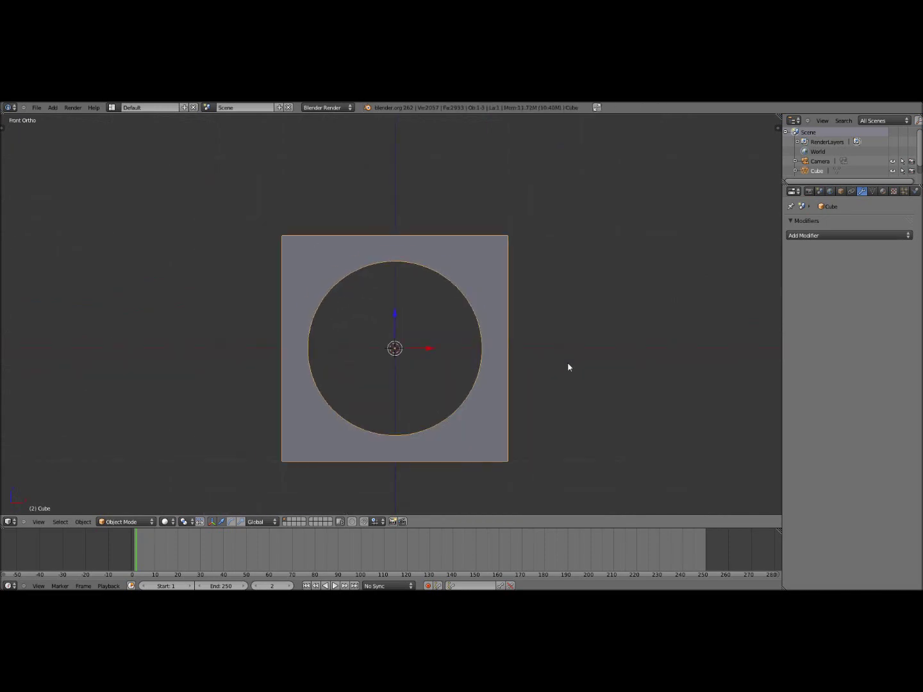